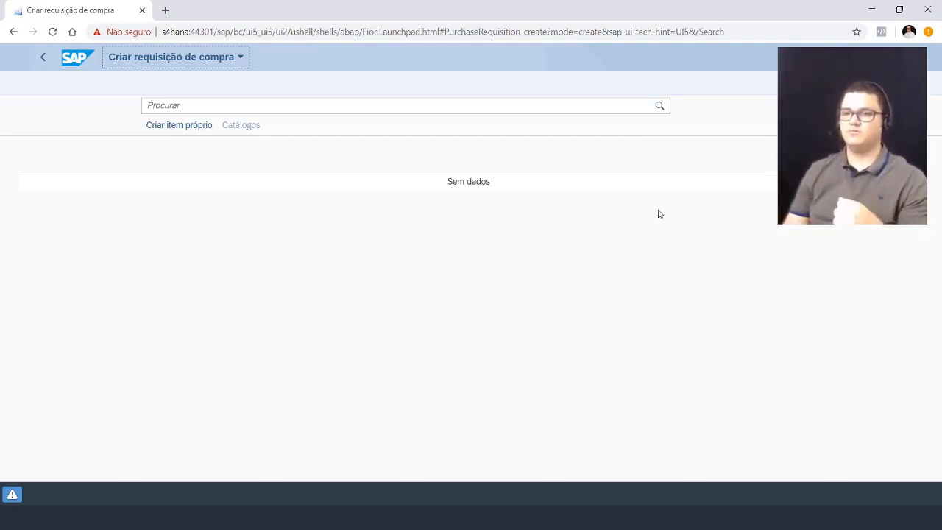
Open the form for creating an own requisition item and examine its general data fields and the Tipo options
left_click(180, 126)
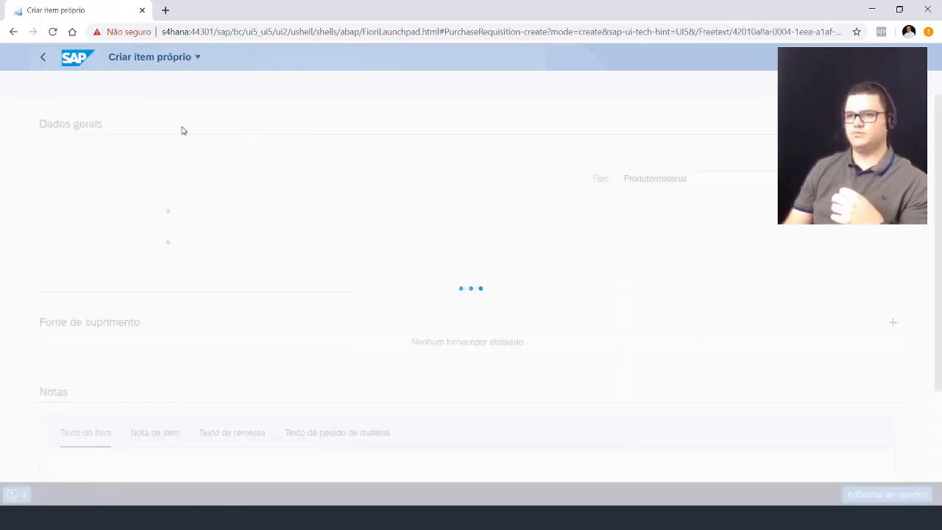
left_click(358, 244)
scroll(405, 263, "down", 3)
scroll(412, 269, "up", 3)
left_click(721, 184)
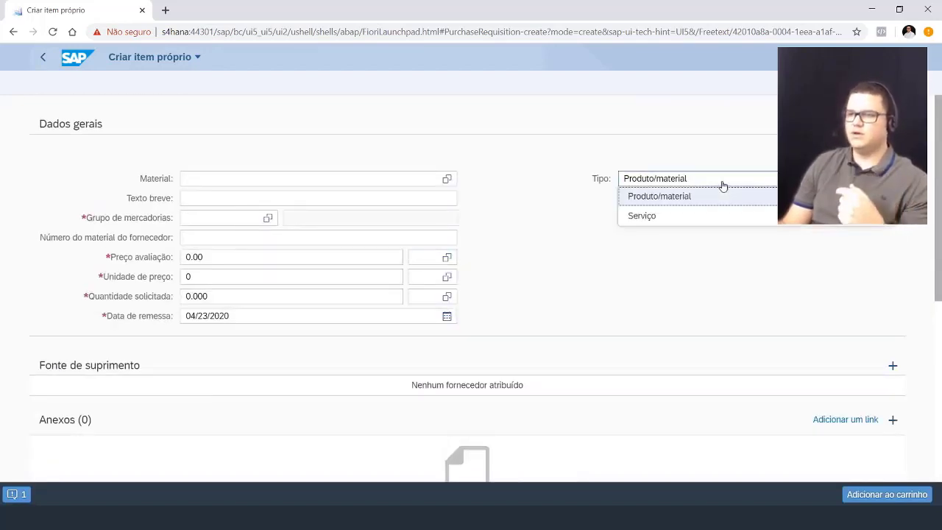
left_click(606, 274)
left_click(685, 181)
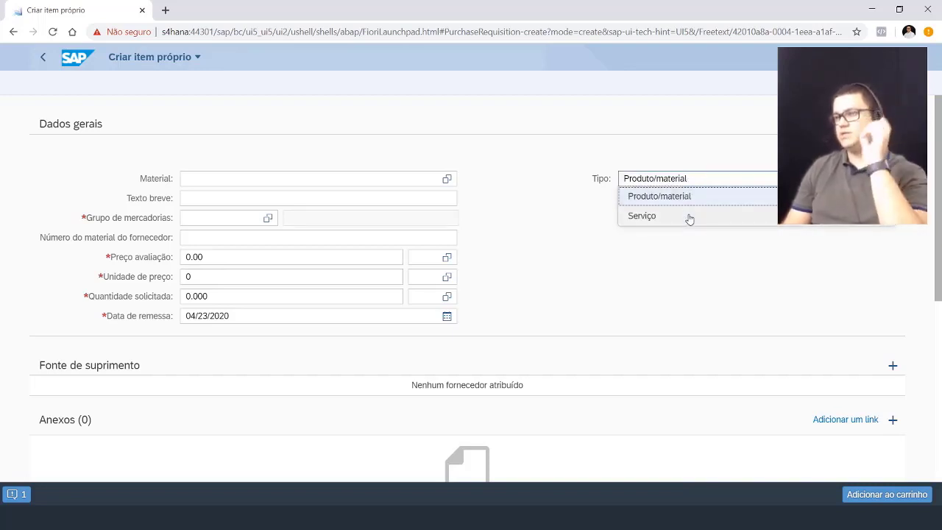
left_click(647, 275)
left_click(260, 199)
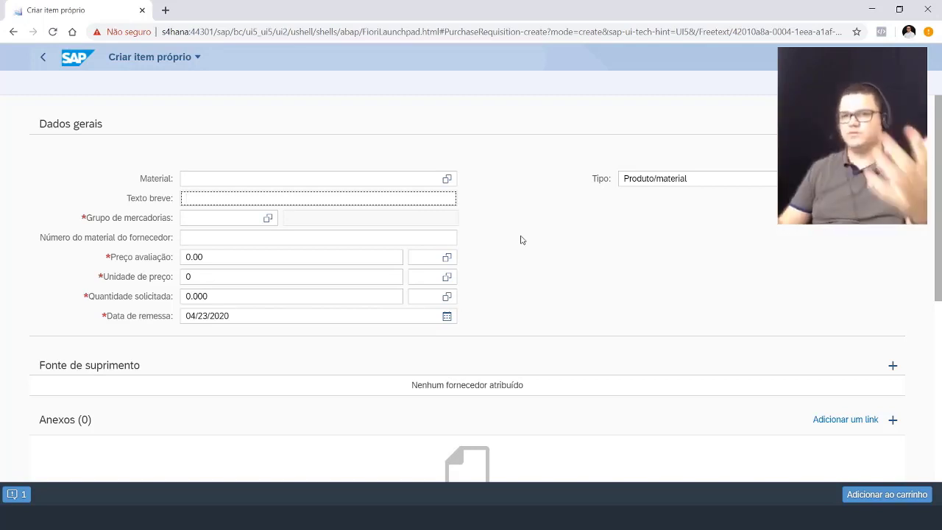
Return to the home page and open the standard Administrar reqs.compra app
left_click(77, 57)
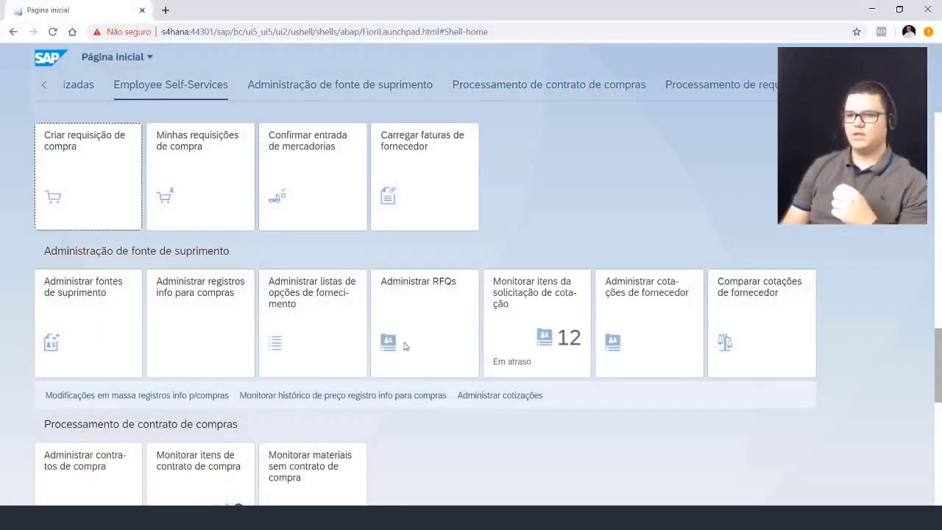
scroll(563, 196, "up", 15)
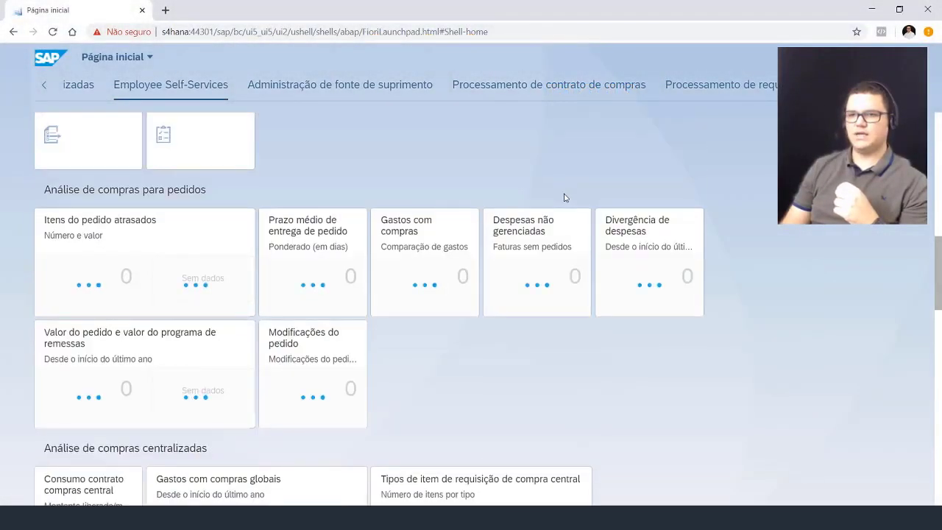
scroll(338, 395, "down", 2)
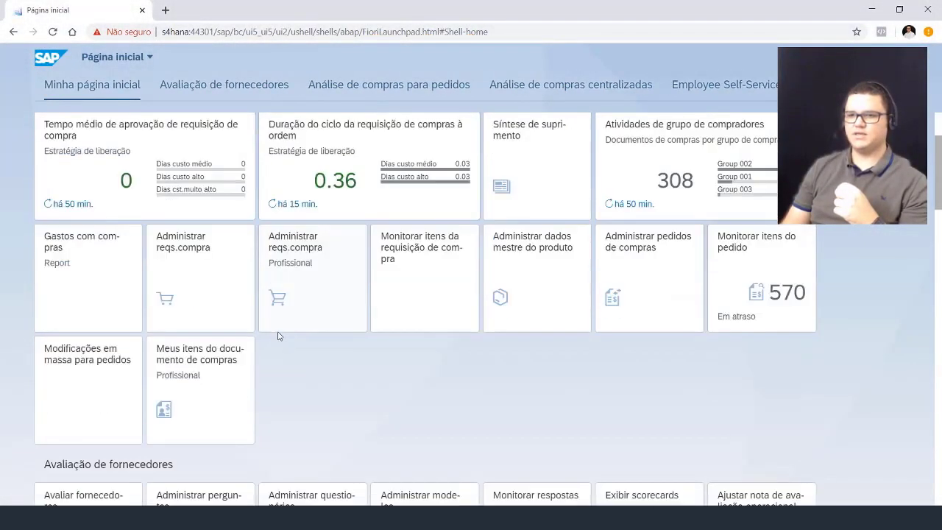
left_click(209, 260)
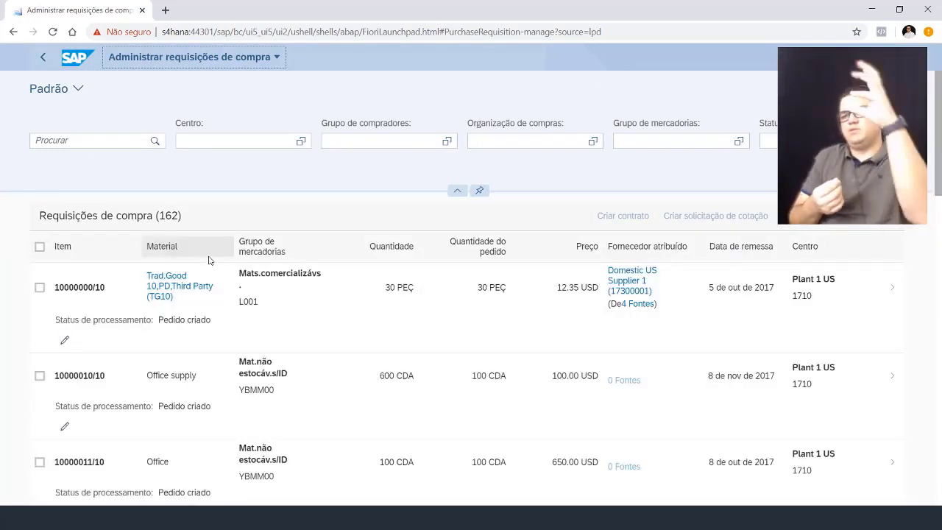
Assign Domestic US Supplier 2 as the source of supply for the unprocessed Trad.Good 11,PD,Reg.Trading requisition item
left_click(40, 287)
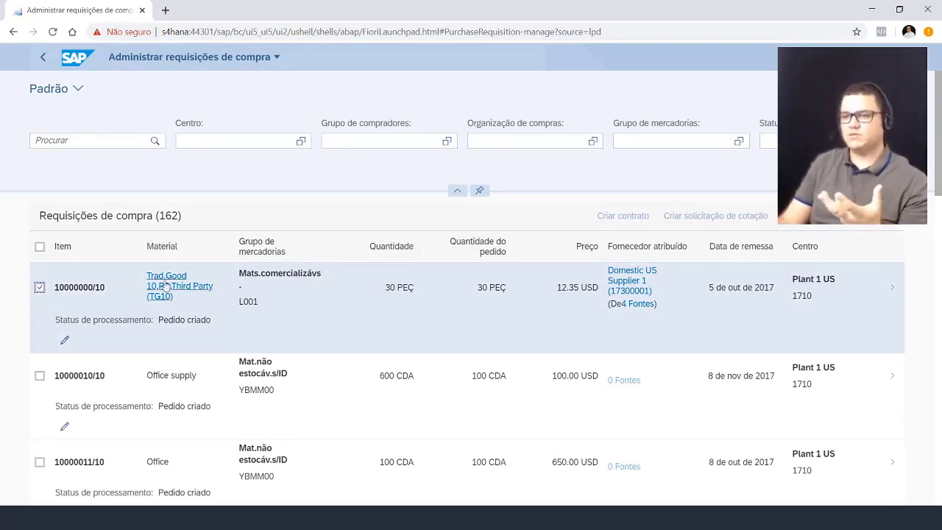
left_click(40, 287)
scroll(183, 350, "down", 15)
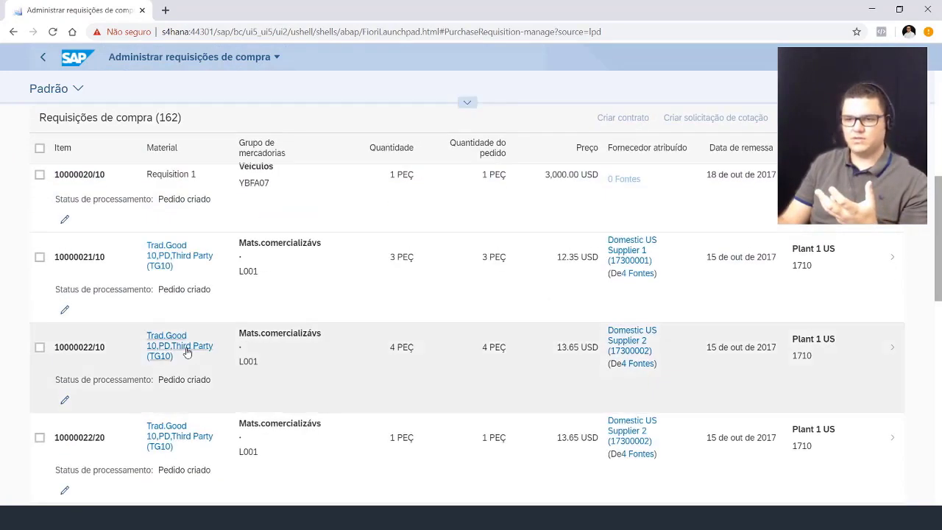
scroll(155, 307, "up", 1)
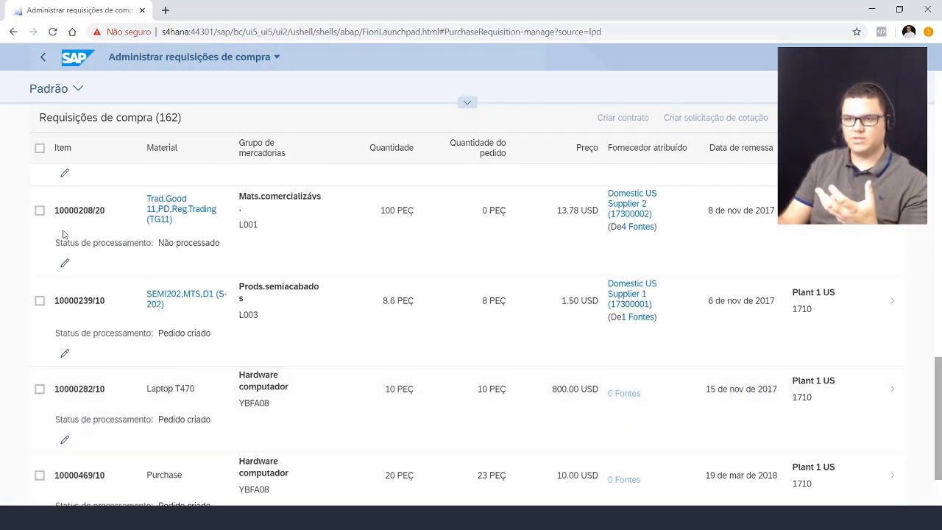
left_click(40, 209)
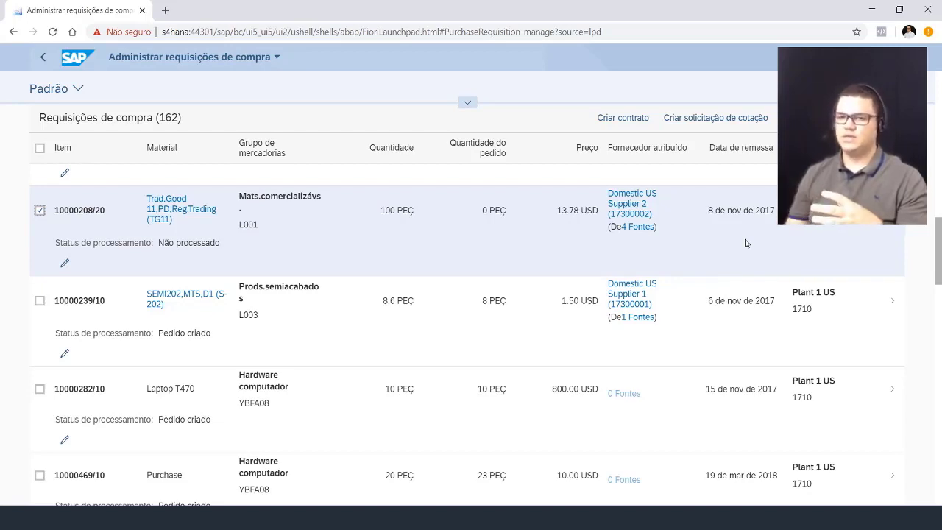
left_click(65, 263)
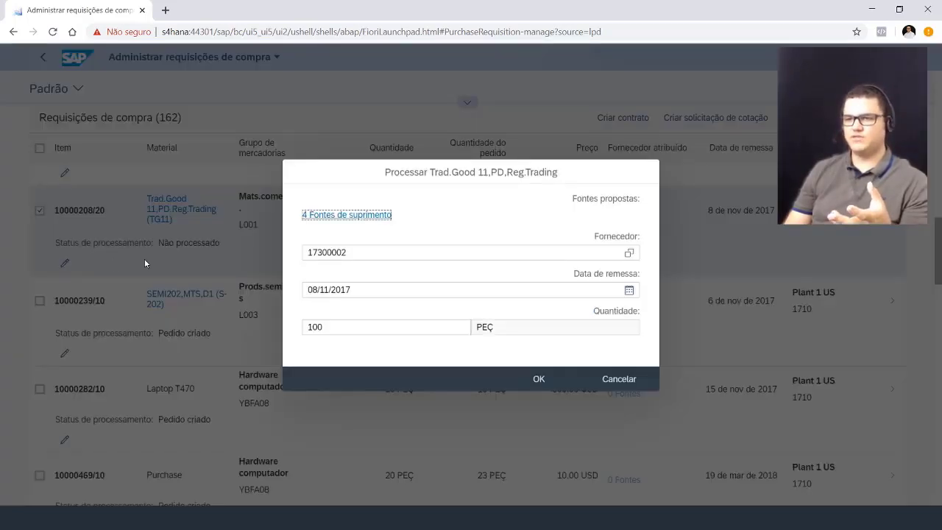
left_click(365, 217)
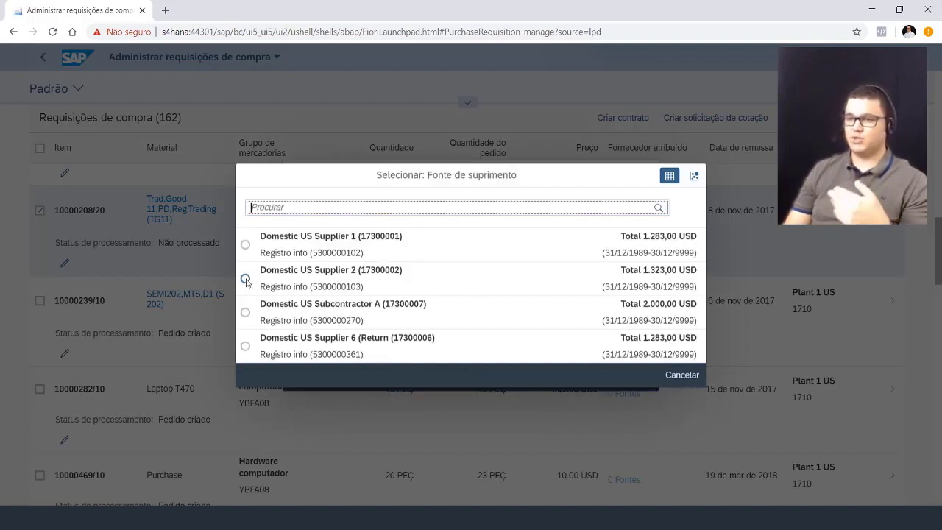
left_click(245, 279)
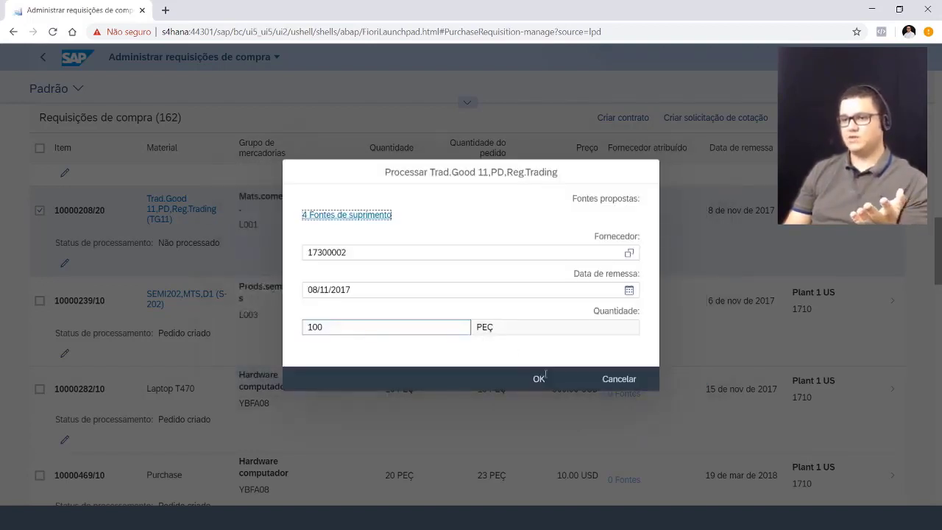
left_click(538, 382)
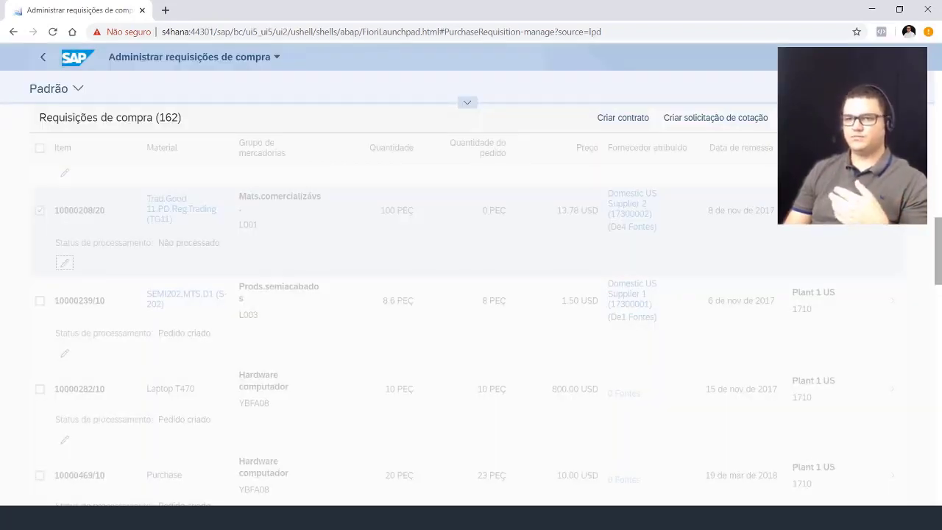
Select the unprocessed Limit requisition item assigned to Domestic US Supplier 1 and start a purchase order from it
scroll(128, 307, "up", 5)
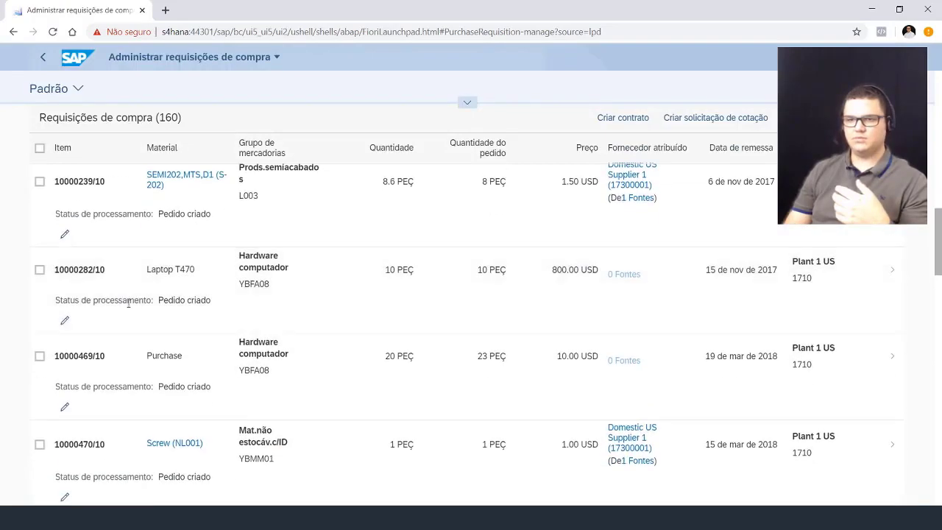
scroll(326, 339, "down", 15)
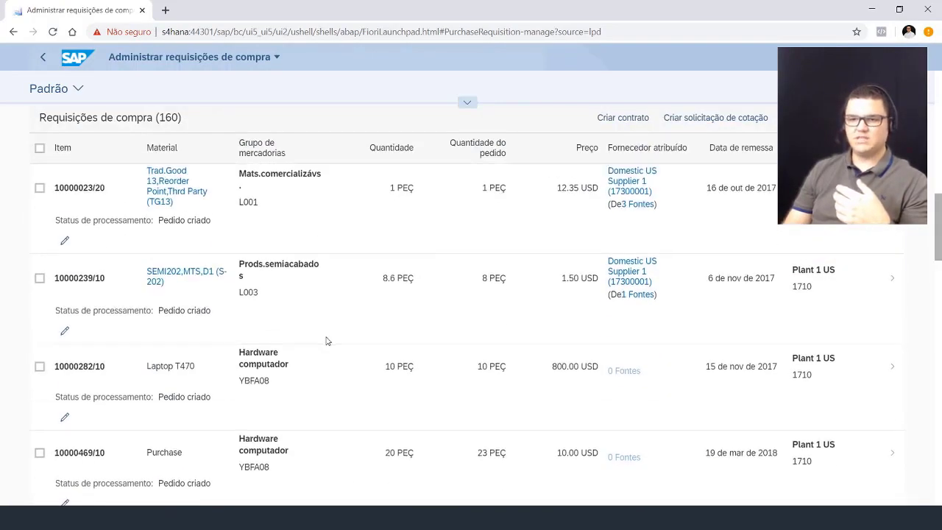
scroll(327, 341, "down", 4)
scroll(327, 341, "down", 3)
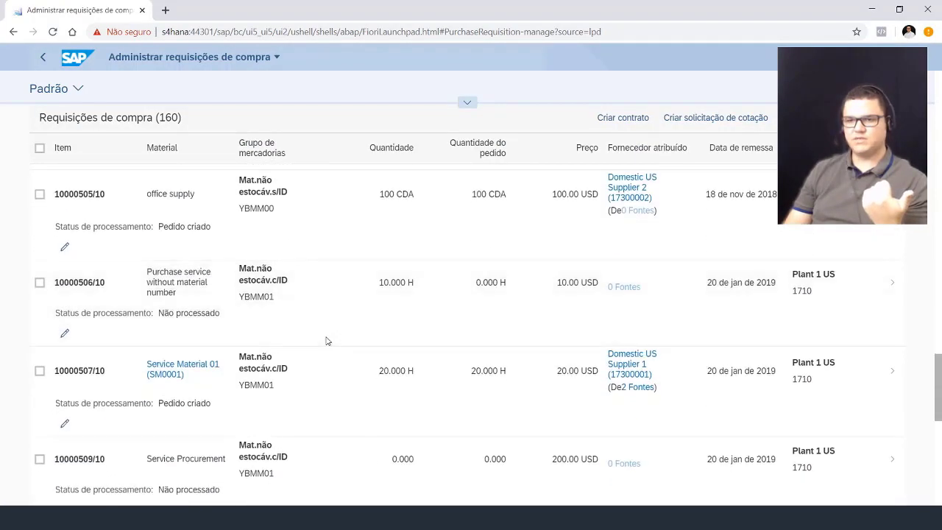
scroll(169, 359, "down", 3)
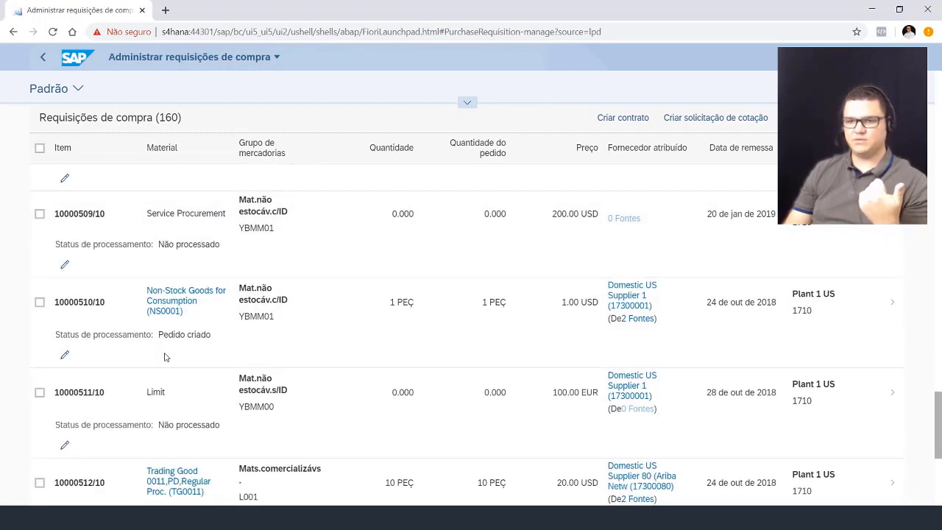
scroll(165, 357, "down", 2)
scroll(328, 345, "up", 1)
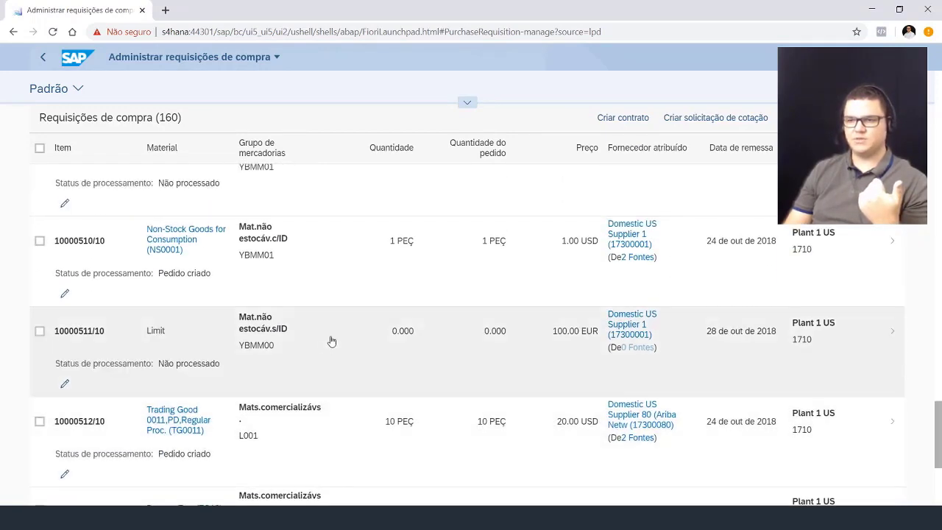
left_click(39, 242)
left_click(39, 242)
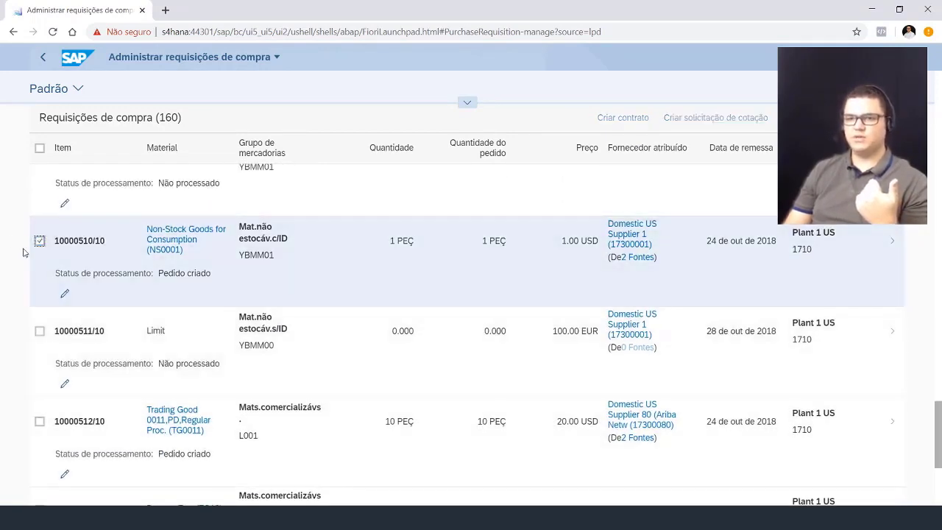
left_click(40, 332)
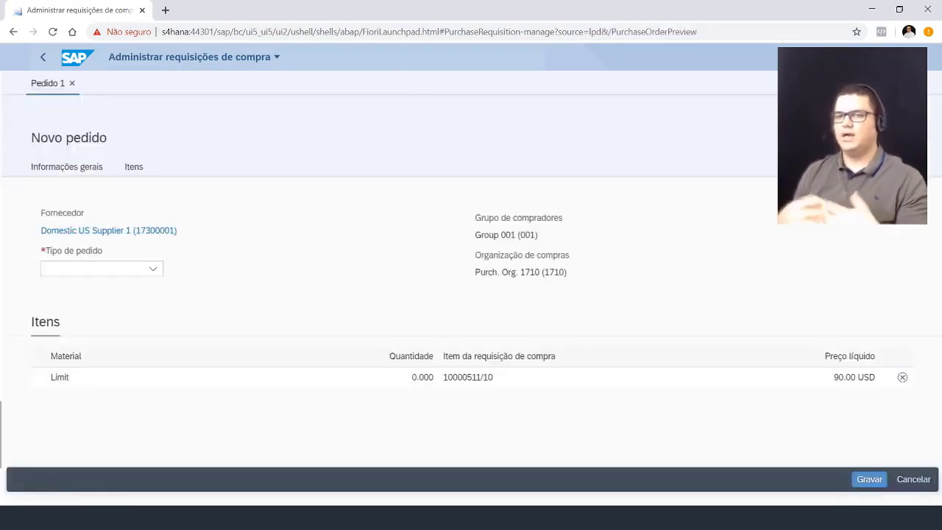
Set the new order's type to NB - Pedido padrão and save the purchase order
left_click(152, 269)
left_click(131, 366)
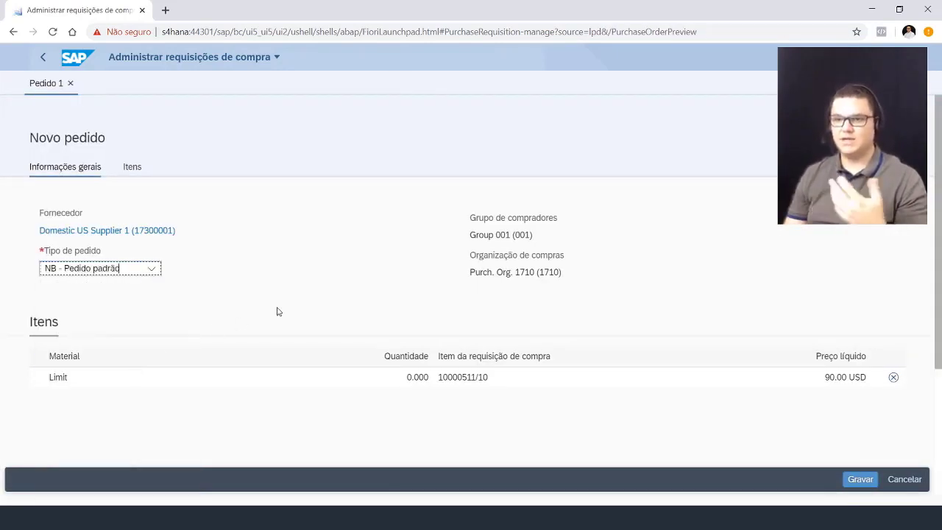
left_click(860, 479)
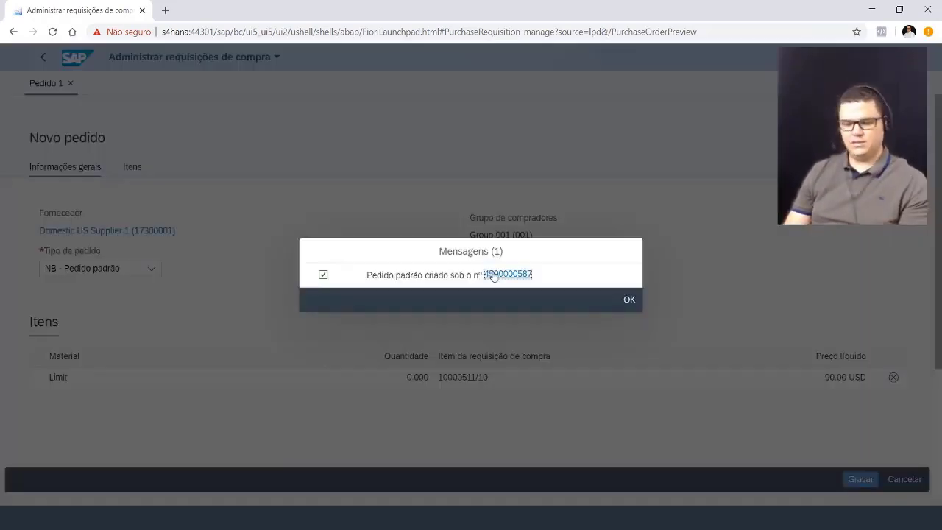
left_click(630, 300)
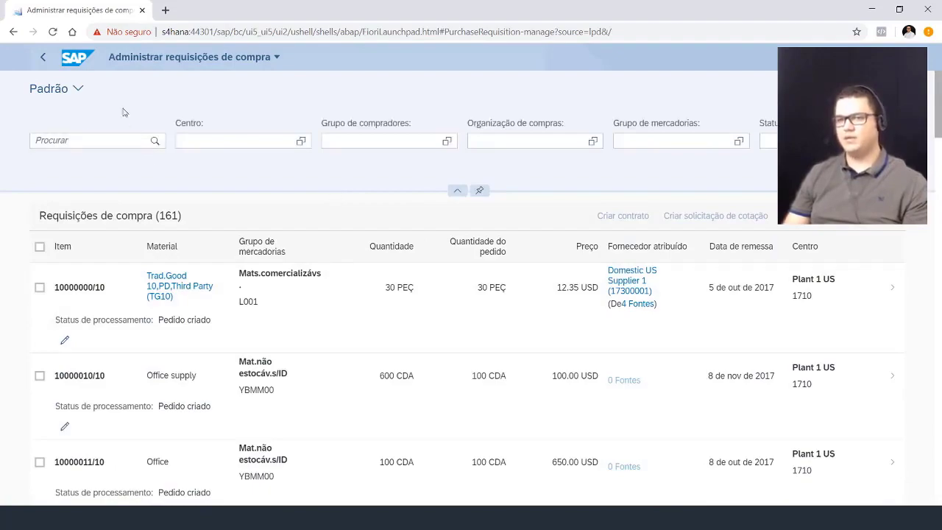
Visit the Profissional version of Administrar reqs.compra from the home page and open Monitorar itens da requisição de compra
left_click(77, 59)
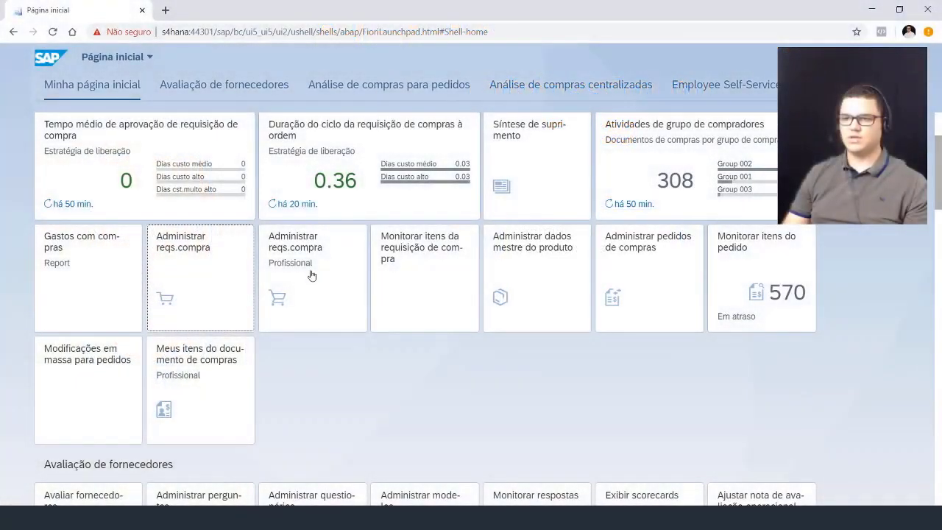
left_click(312, 275)
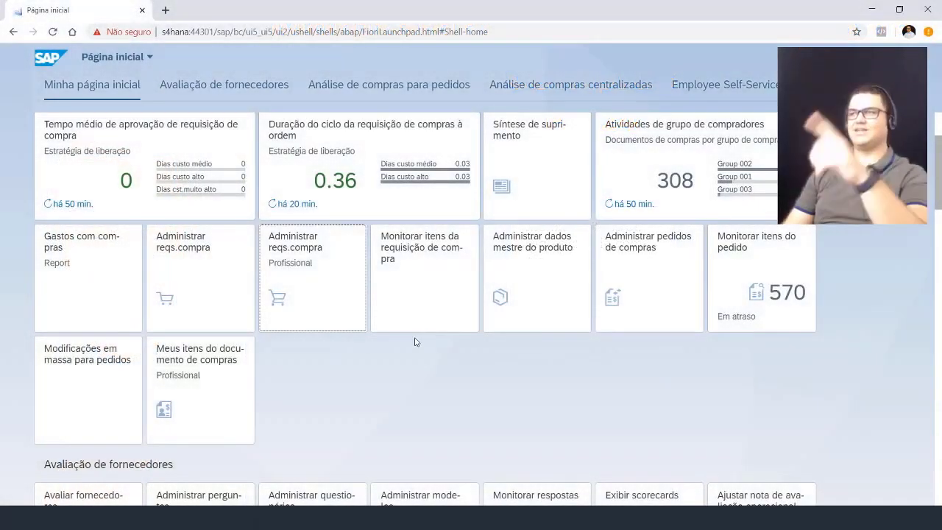
left_click(412, 268)
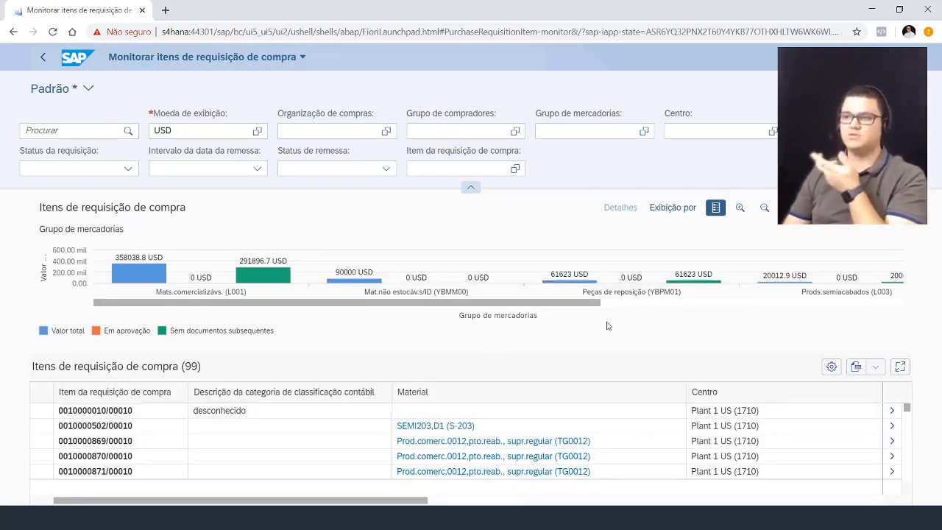
Examine the remaining columns of the requisition item table and the additional columns available in its display settings
left_click_drag(419, 502, 875, 502)
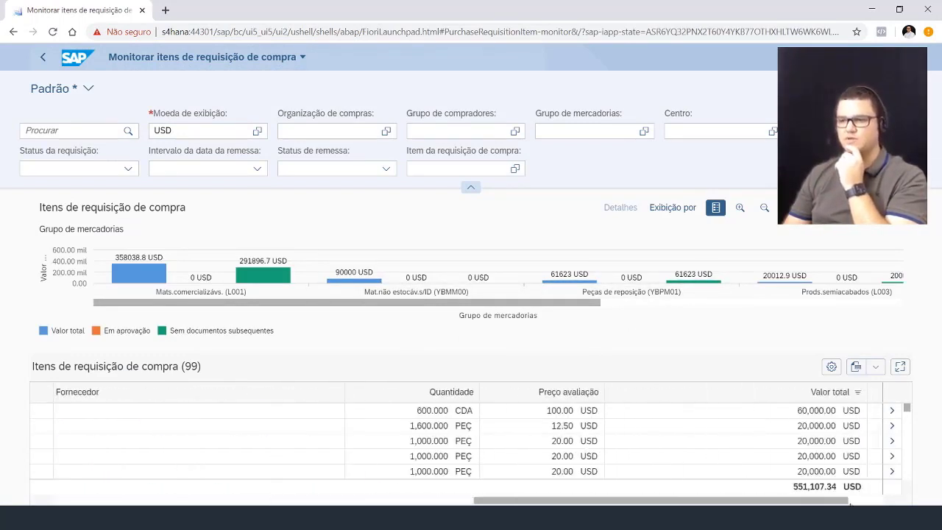
left_click(830, 367)
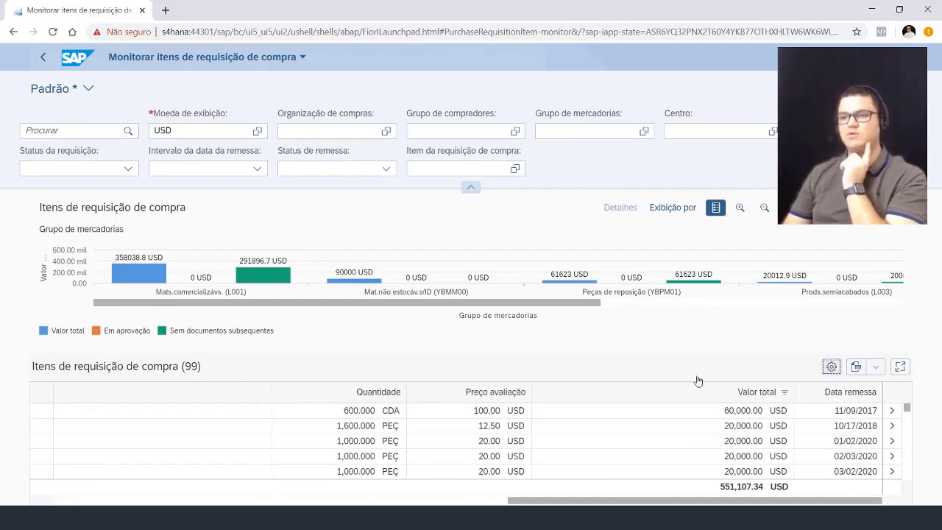
scroll(486, 335, "down", 5)
scroll(470, 327, "down", 5)
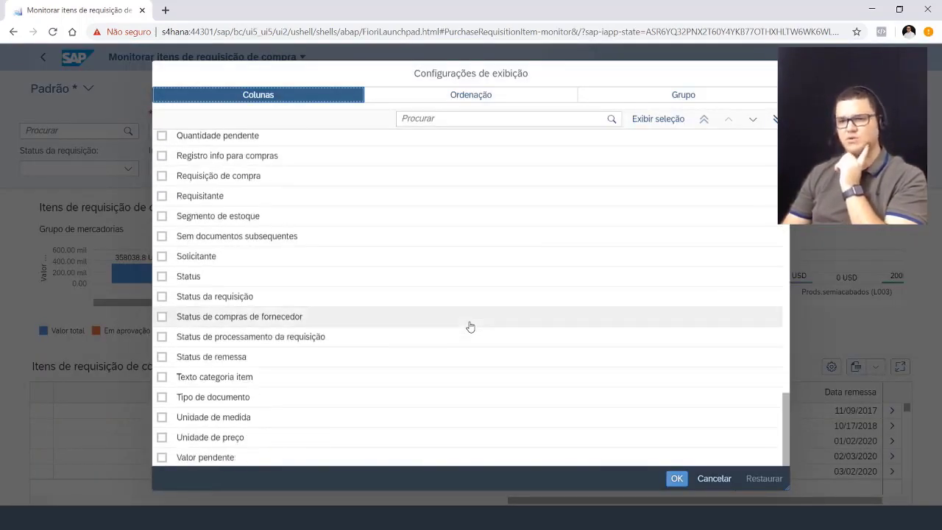
left_click(717, 480)
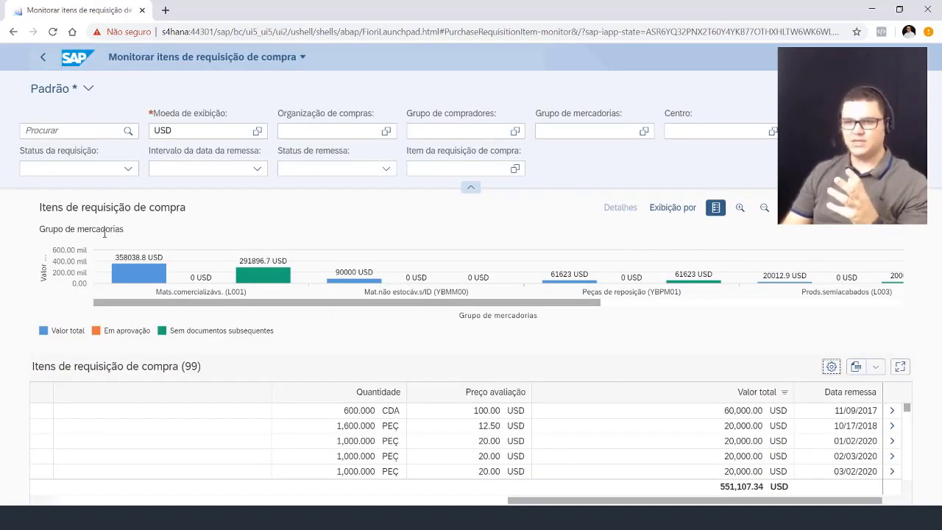
Change the requisition item chart's dimension from Grupo de mercadorias to Categoria do item, keeping its function as Categoria
left_click_drag(106, 233, 51, 230)
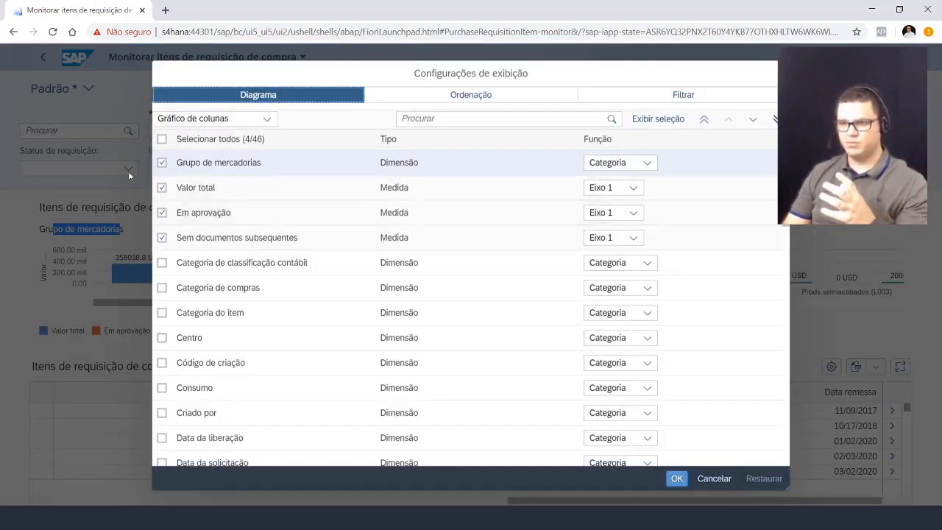
left_click(162, 162)
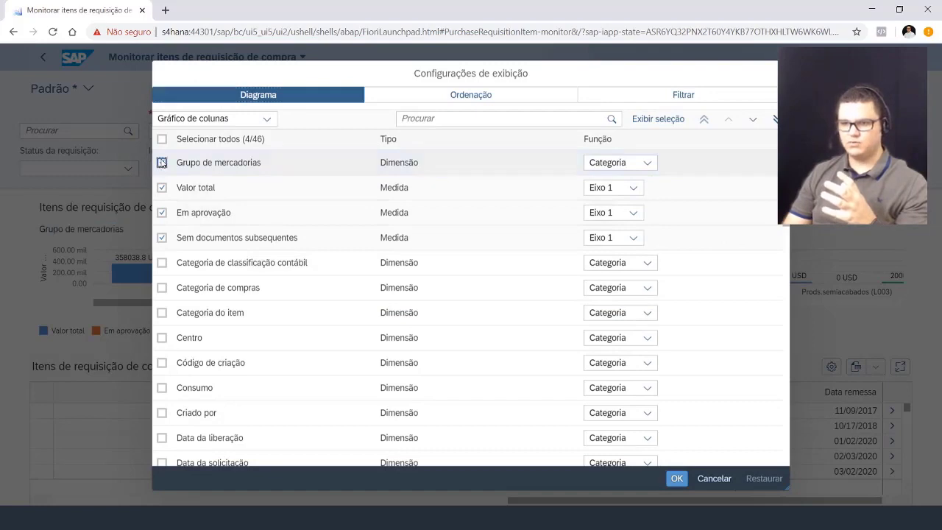
left_click(162, 312)
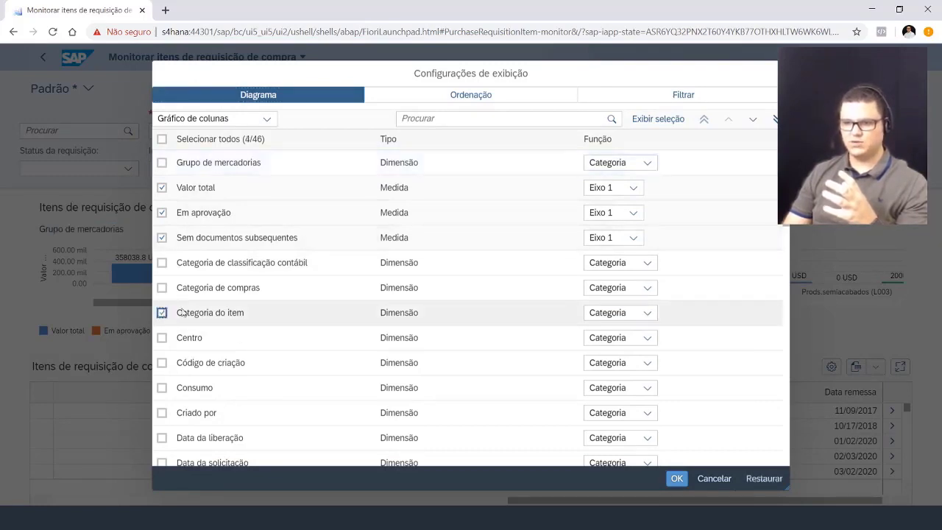
left_click(642, 313)
left_click(644, 331)
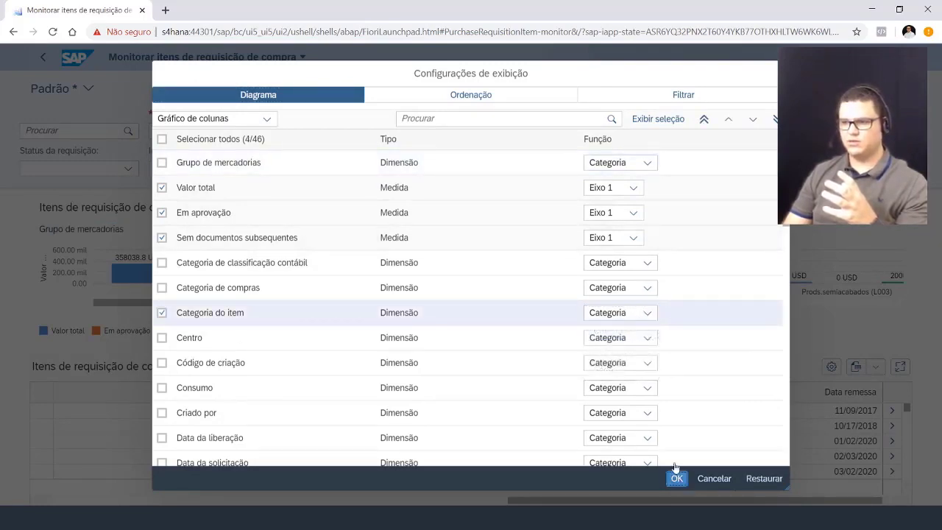
left_click(676, 478)
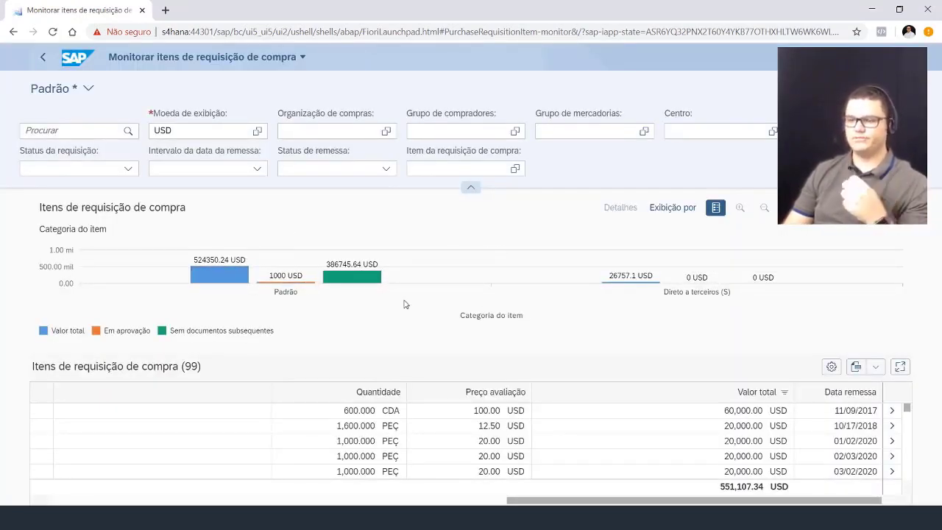
Open Modificações em massa para requisições de compra from the home page and list the requisition items without filters
left_click(43, 57)
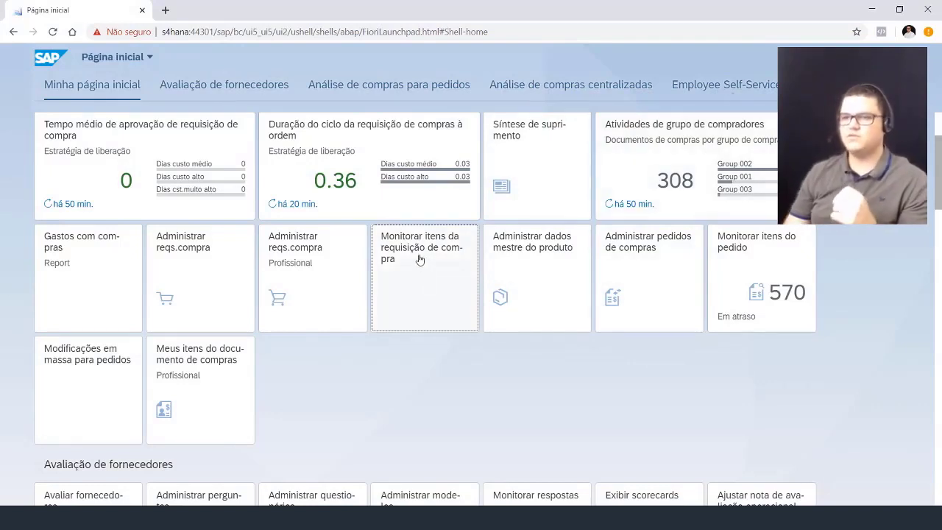
scroll(362, 273, "down", 15)
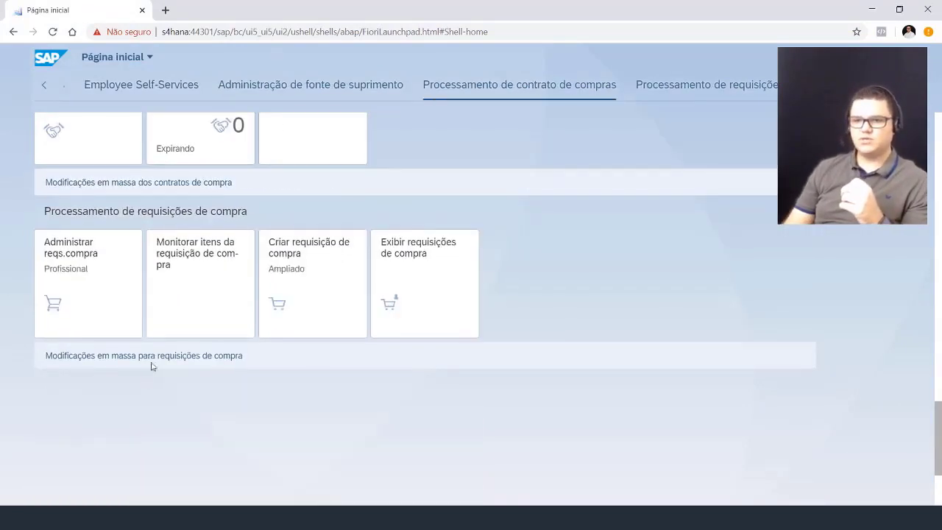
left_click(122, 363)
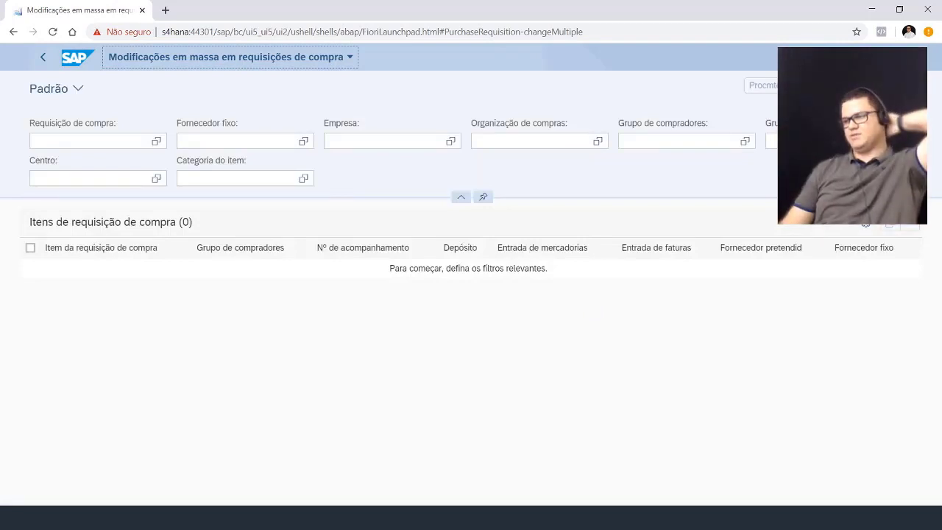
left_click(906, 85)
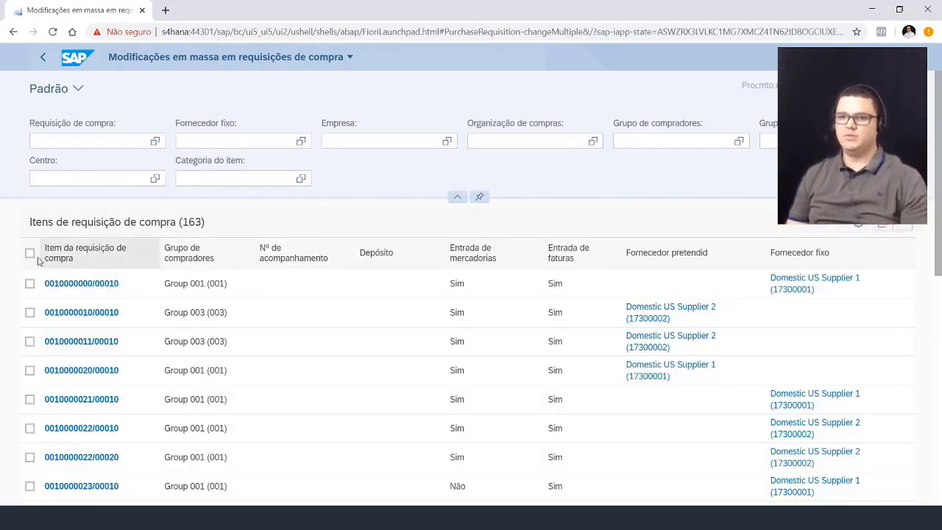
Select the first three requisition items in the list and start mass processing for them
left_click(30, 284)
left_click(30, 312)
left_click(29, 342)
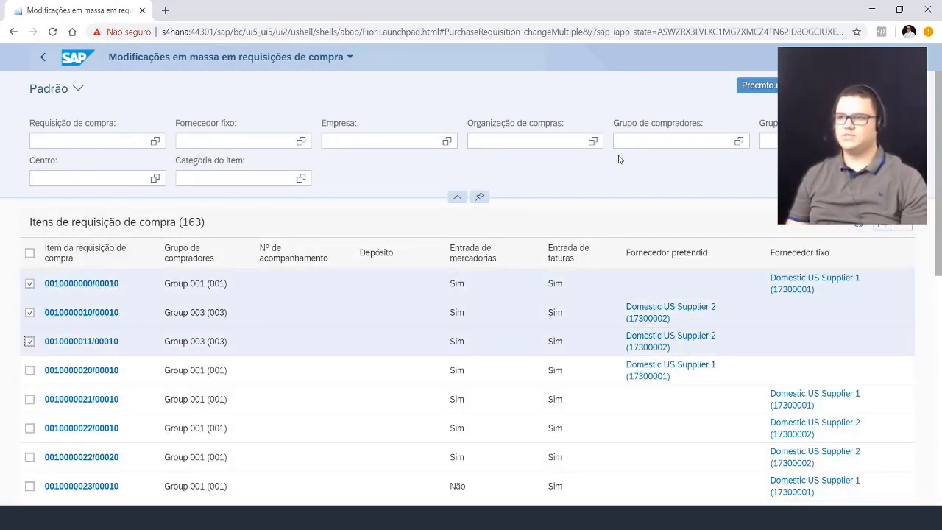
left_click(765, 86)
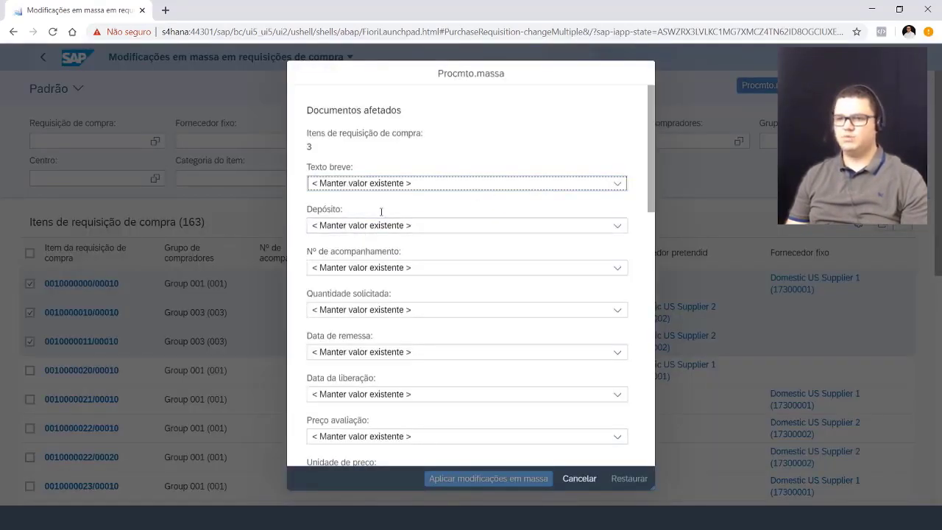
Set Grupo de compradores to Substituir valor do campo and choose purchasing group Z00 as the replacement value
scroll(491, 305, "down", 3)
scroll(494, 305, "down", 5)
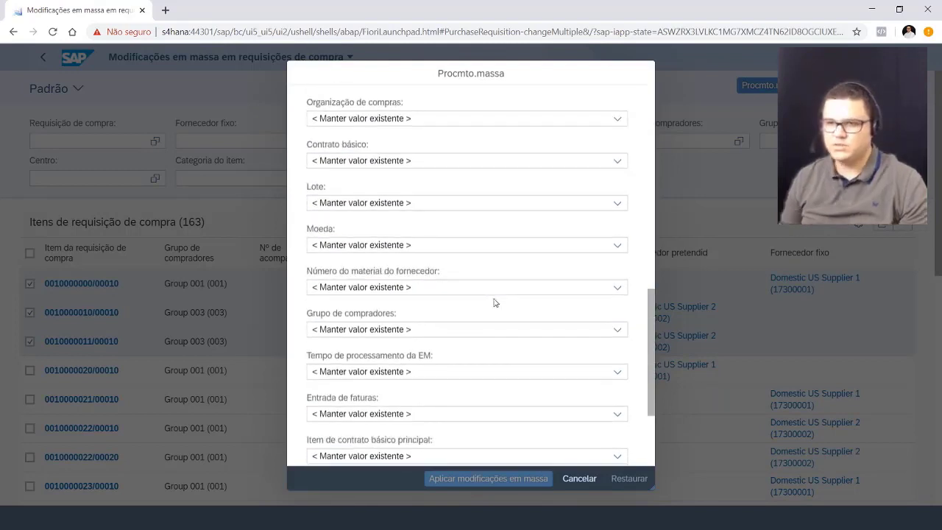
left_click(464, 328)
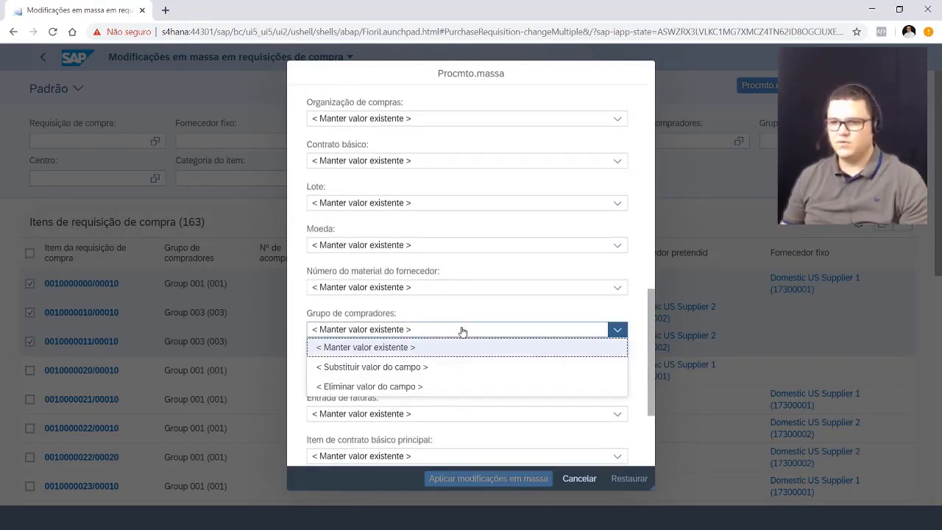
left_click(458, 365)
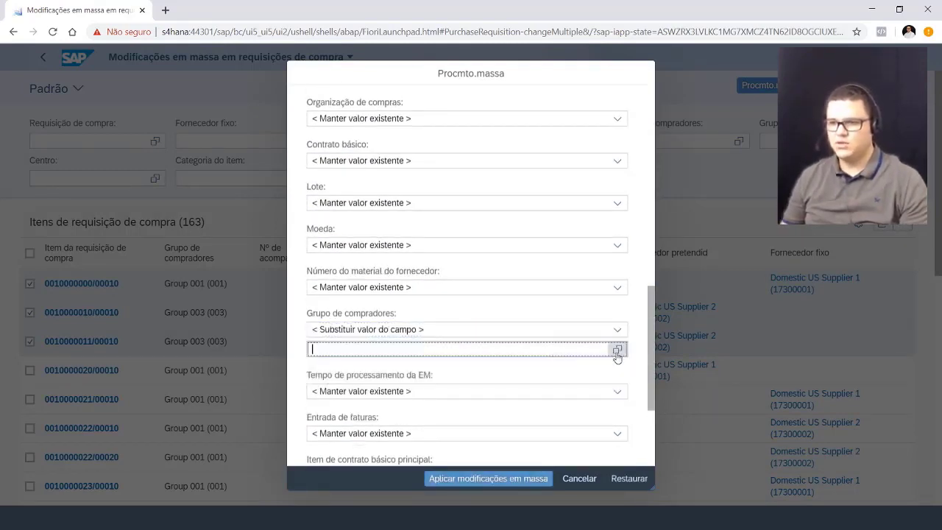
left_click(619, 347)
left_click(766, 105)
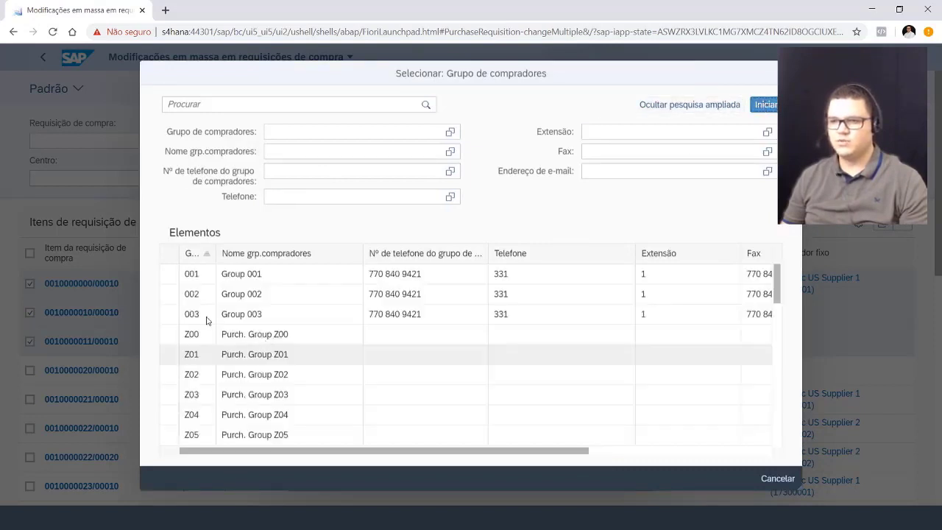
left_click(195, 334)
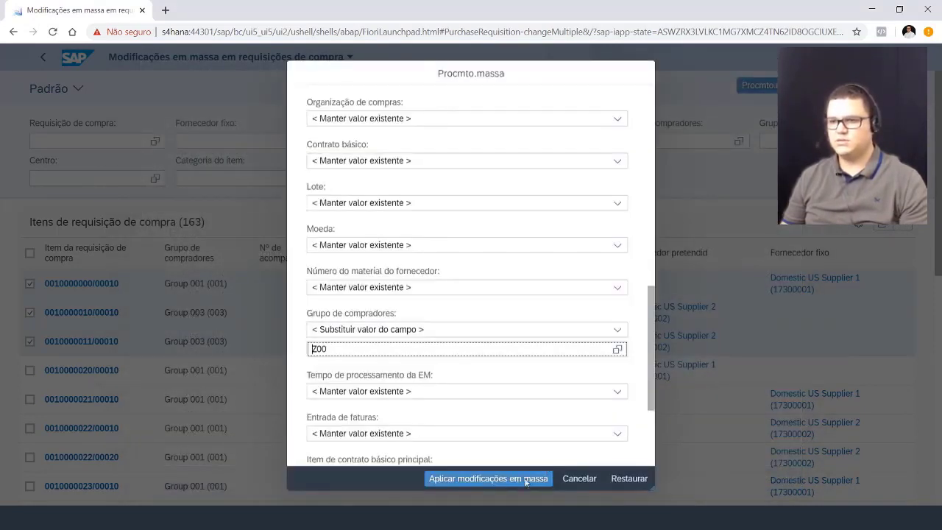
Apply the mass changes to the selected requisitions, replacing the default job description with the presenter's live session title
left_click(501, 480)
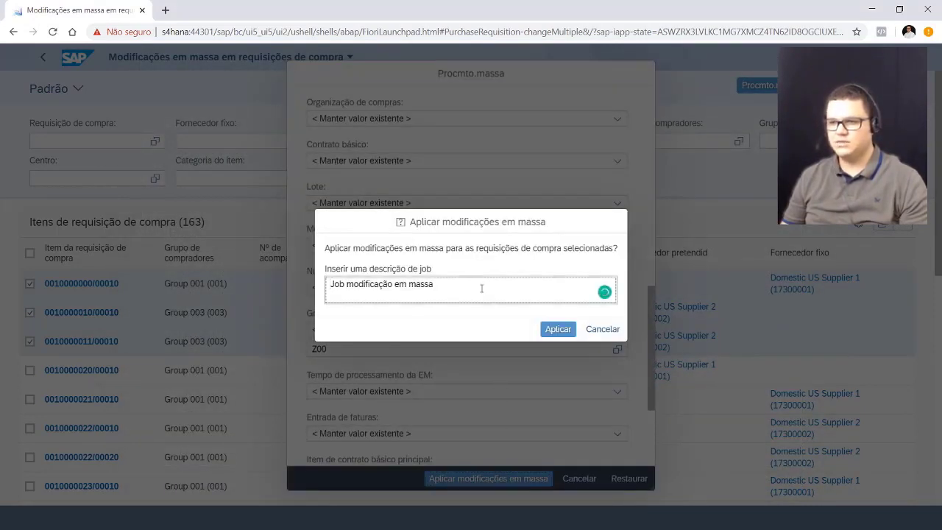
type("IIVE")
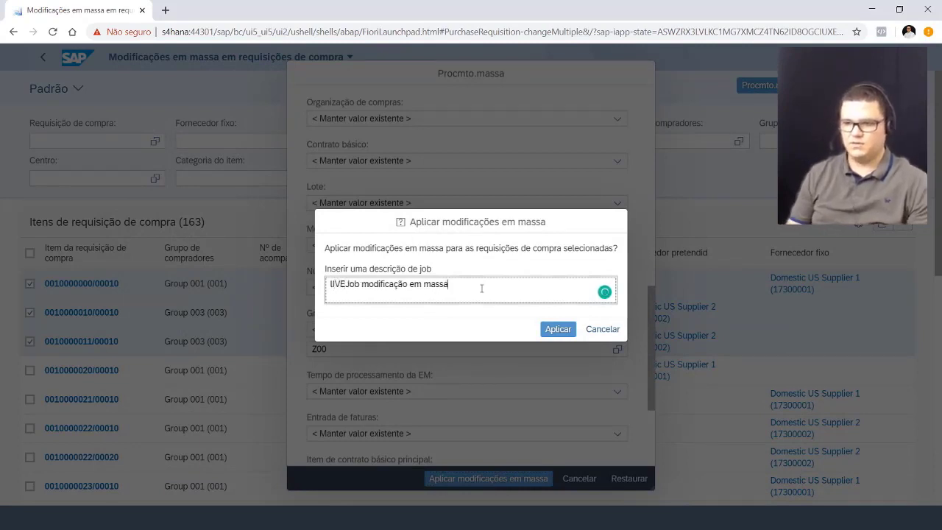
key("ctrl+a")
type("Live do Dezan")
left_click(557, 329)
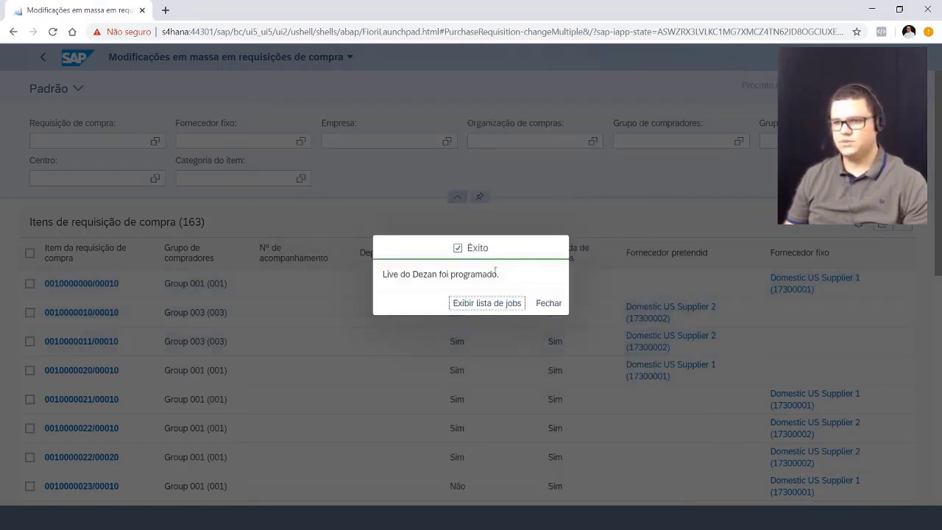
Open the log of the scheduled mass change job from the job list and examine its messages
left_click(470, 305)
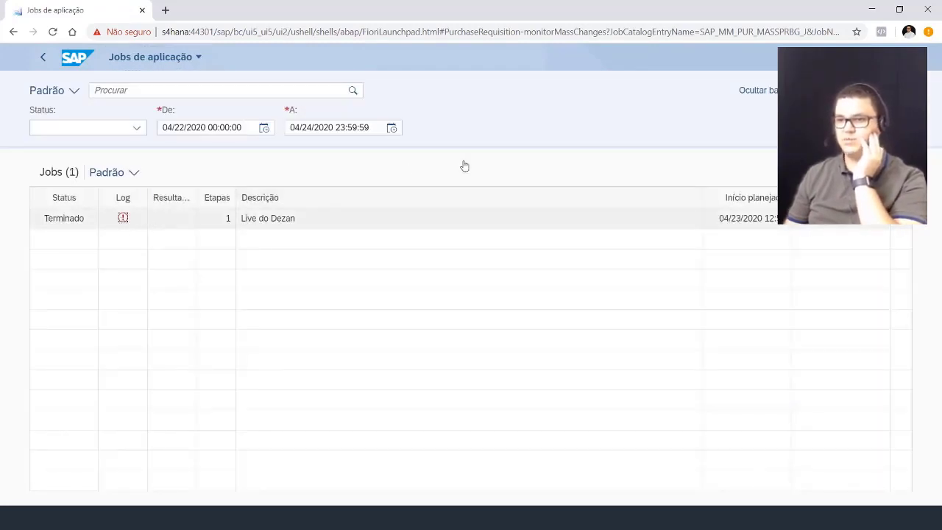
left_click(438, 209)
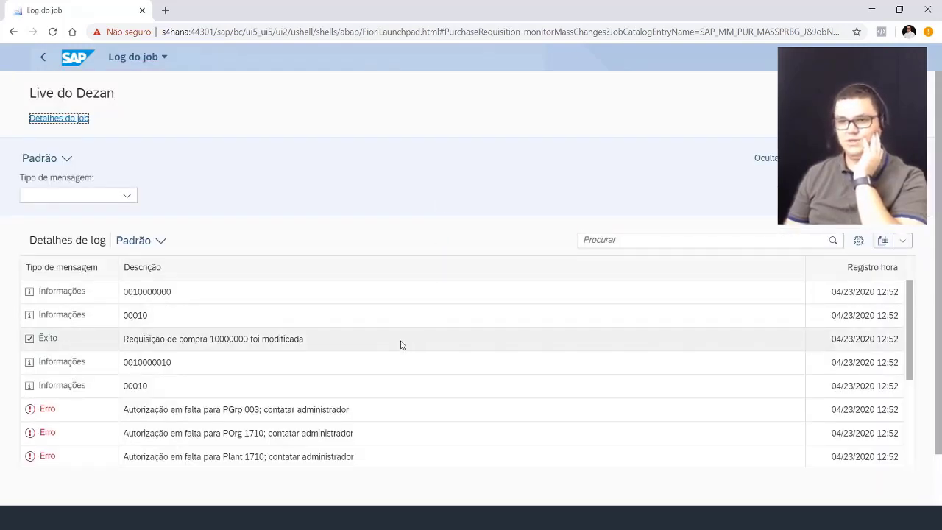
scroll(436, 343, "down", 3)
scroll(432, 348, "up", 2)
scroll(422, 360, "down", 2)
scroll(423, 360, "up", 4)
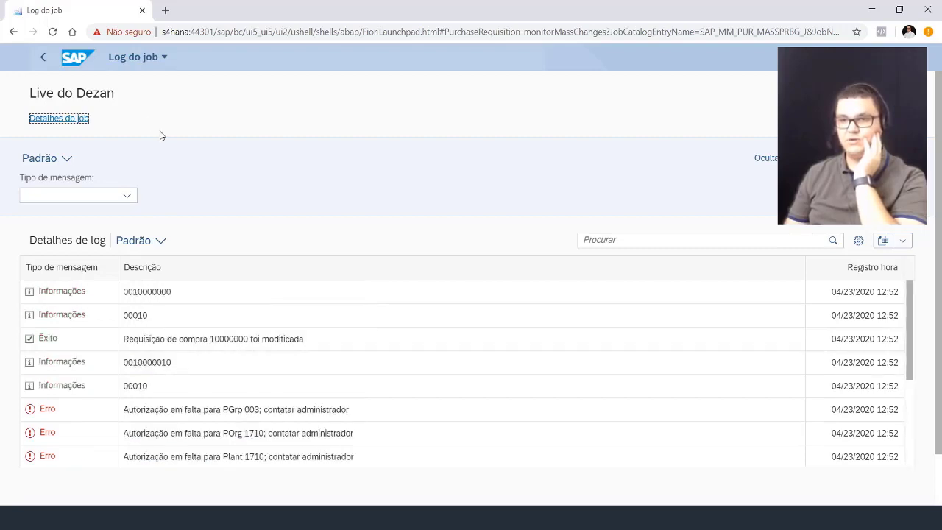
Open Administrar dados mestre do produto from the home page and list the products with processing status Tudo
left_click(76, 57)
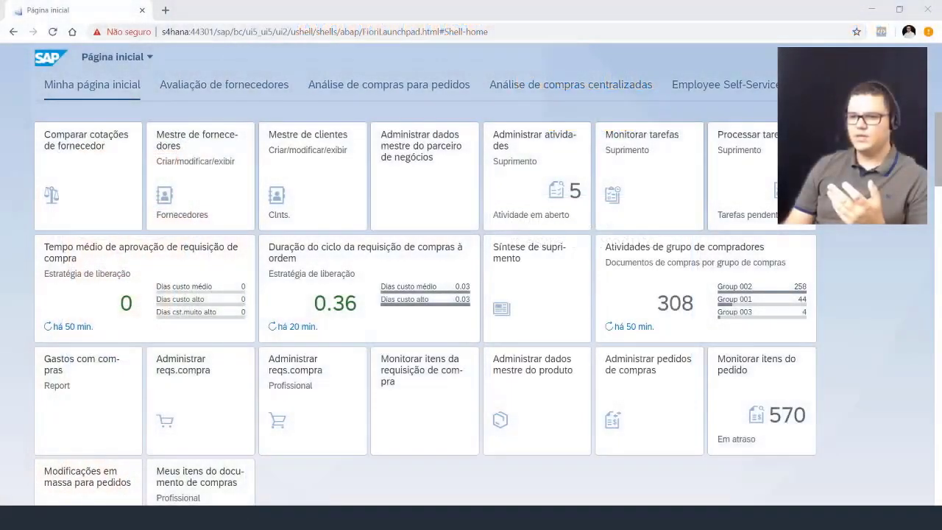
left_click(542, 381)
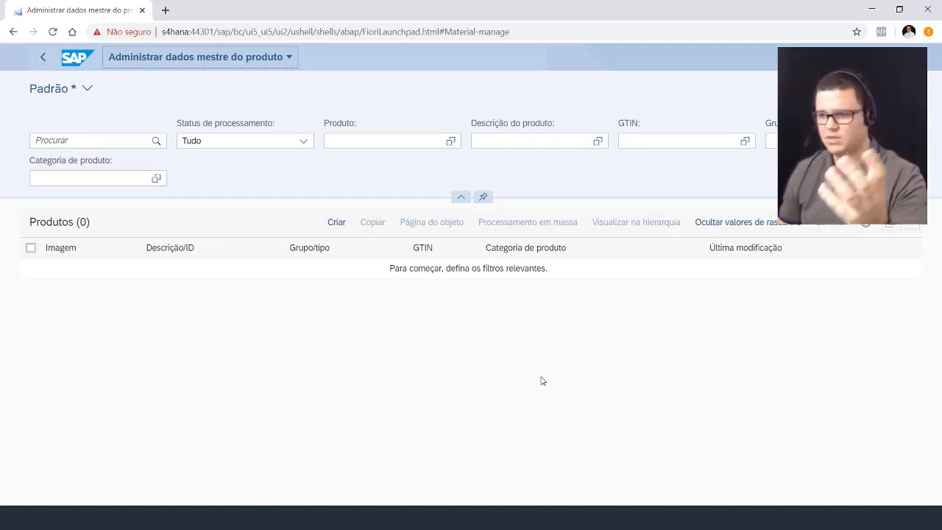
left_click(802, 178)
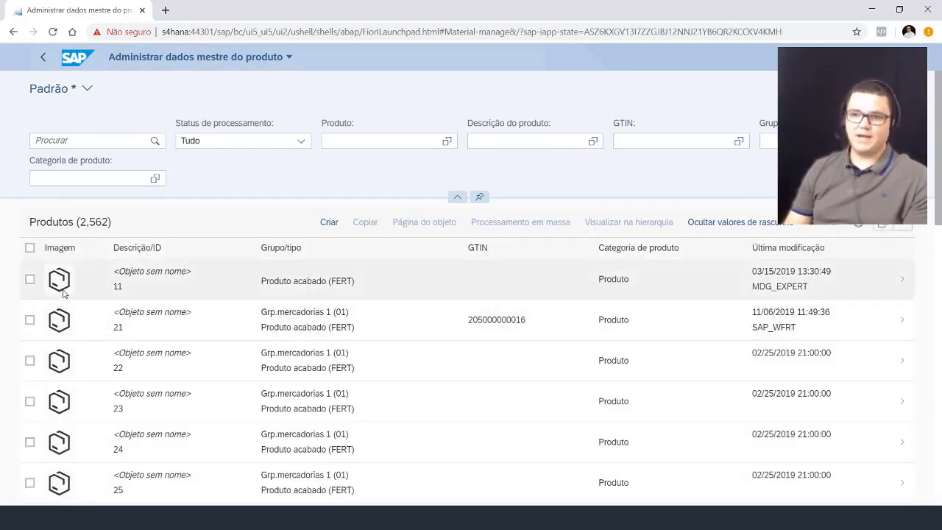
Open product 72 from the product list, examine its general information, Compras and Vendas sections, and return to the list
scroll(303, 274, "down", 10)
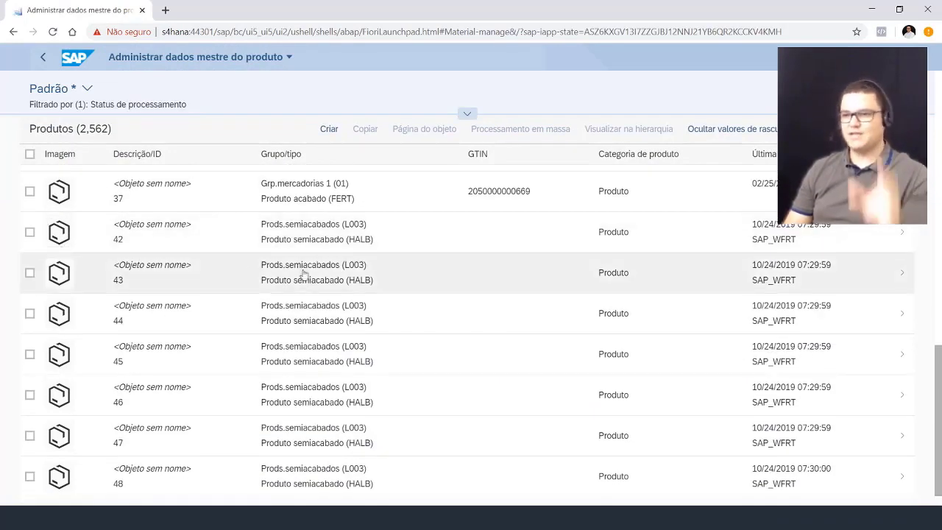
scroll(458, 309, "down", 10)
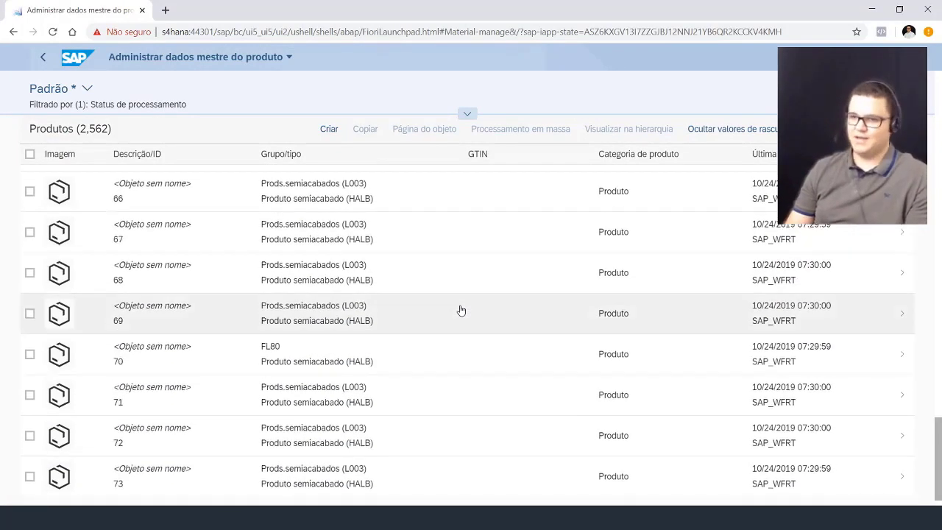
scroll(479, 299, "down", 1)
left_click(524, 349)
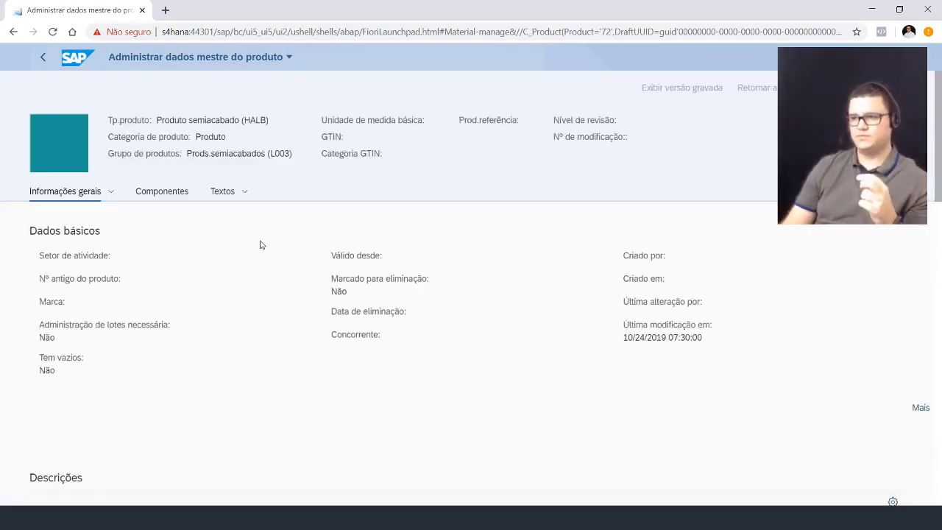
scroll(322, 277, "down", 10)
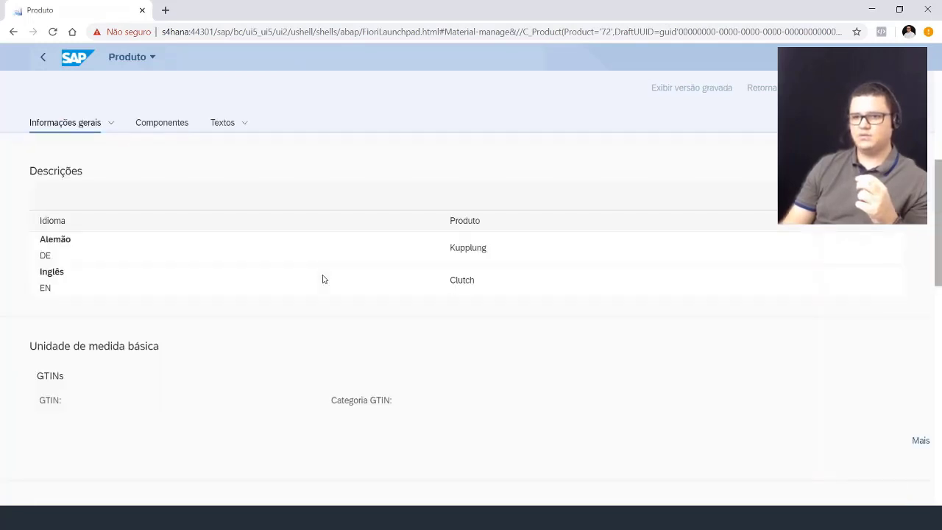
scroll(322, 278, "up", 10)
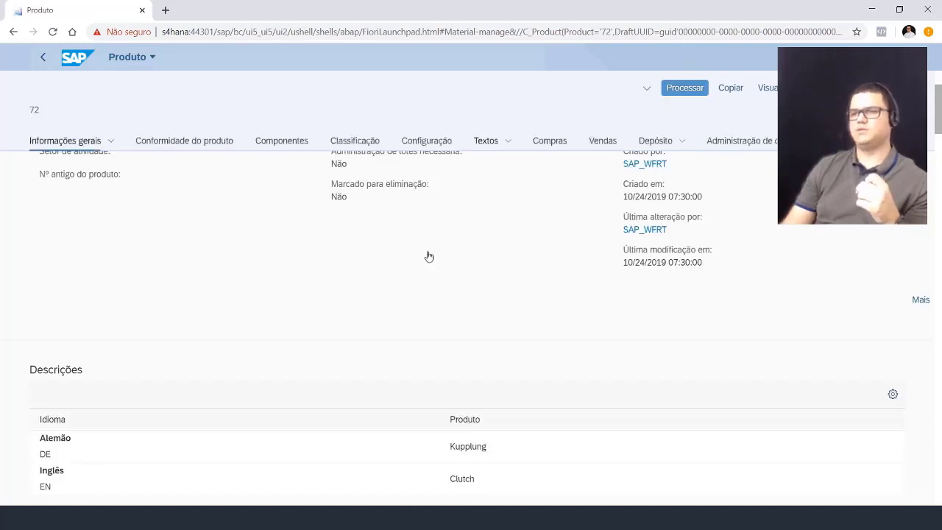
scroll(420, 252, "up", 2)
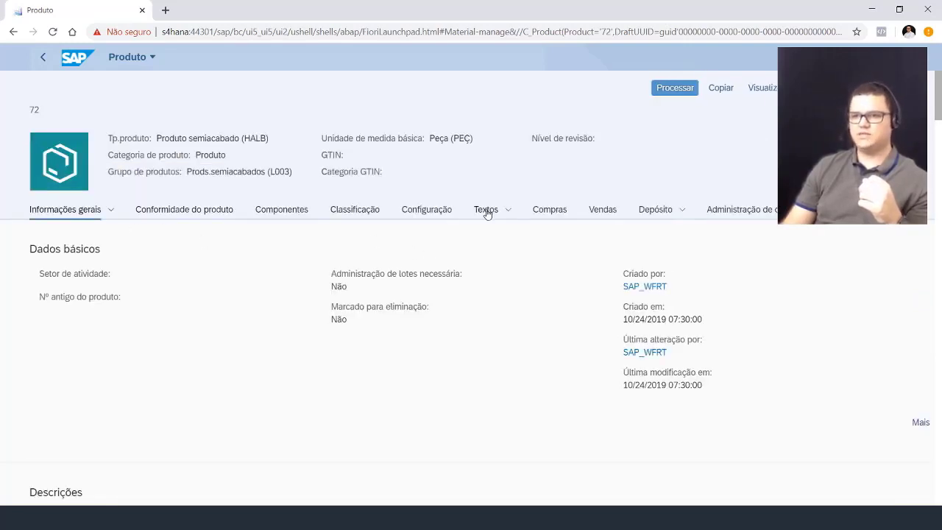
left_click(544, 212)
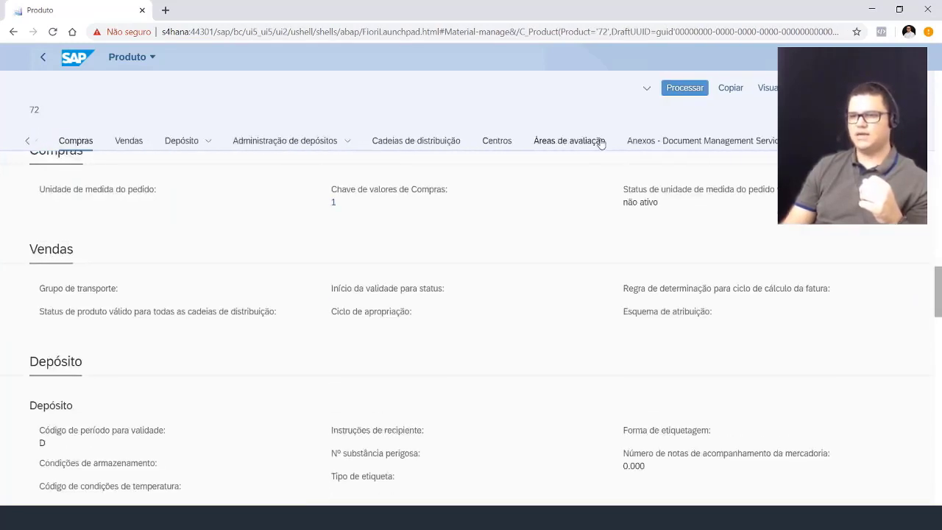
left_click(128, 141)
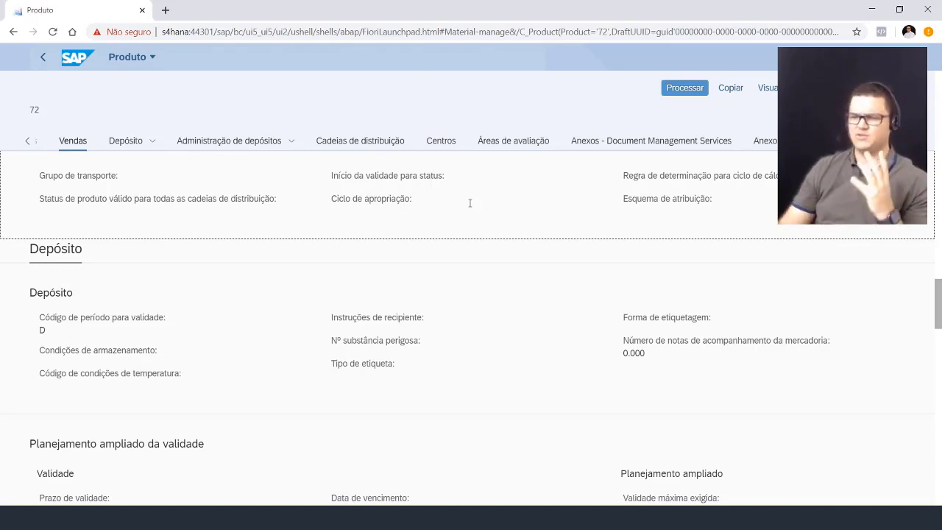
left_click(51, 59)
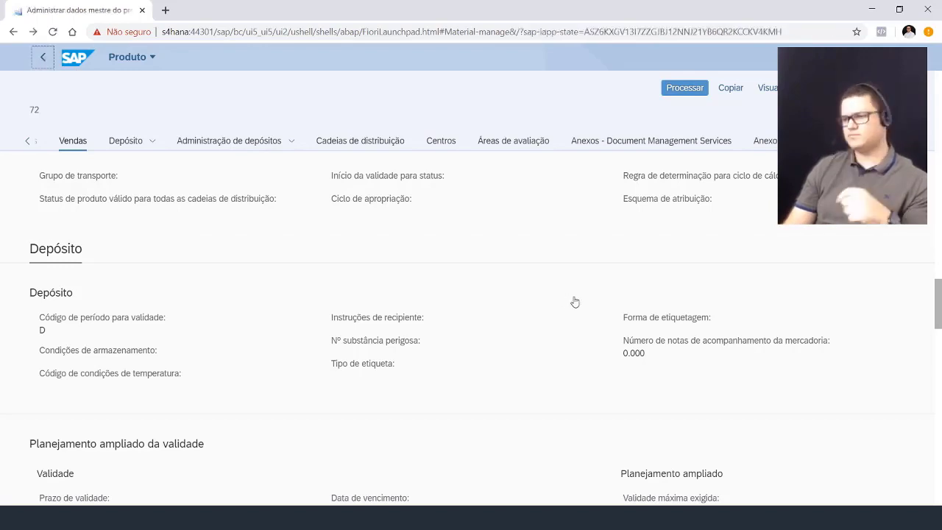
Start a new product master record with product type ROH and product group 01
left_click(328, 130)
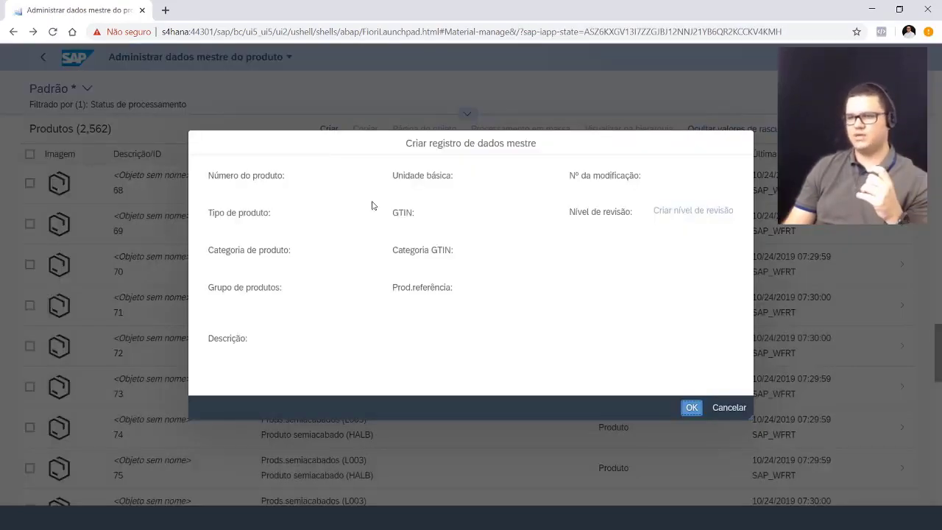
left_click(307, 229)
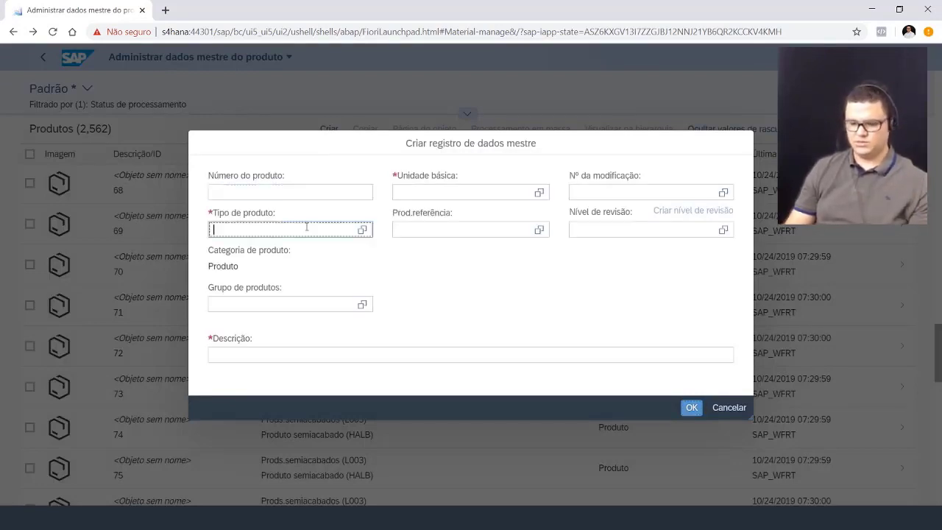
type("ROH")
left_click(247, 304)
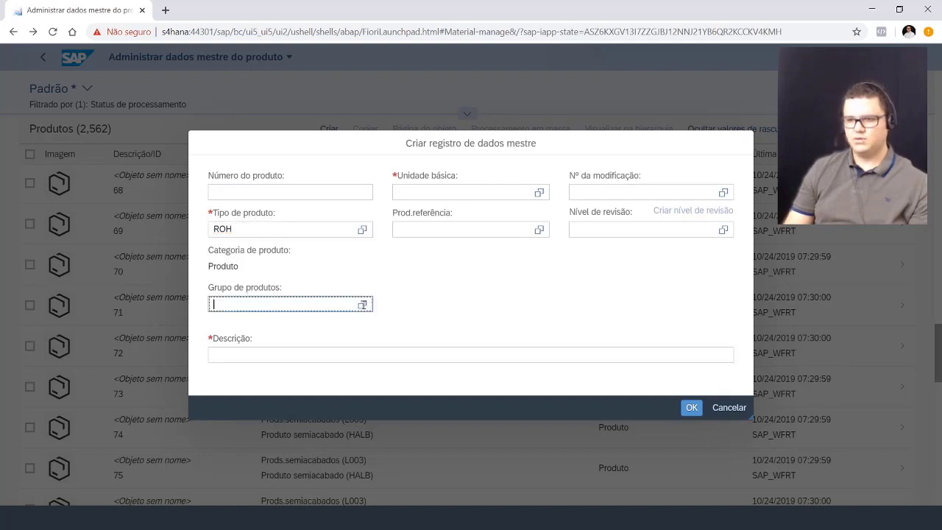
left_click(368, 306)
left_click(773, 141)
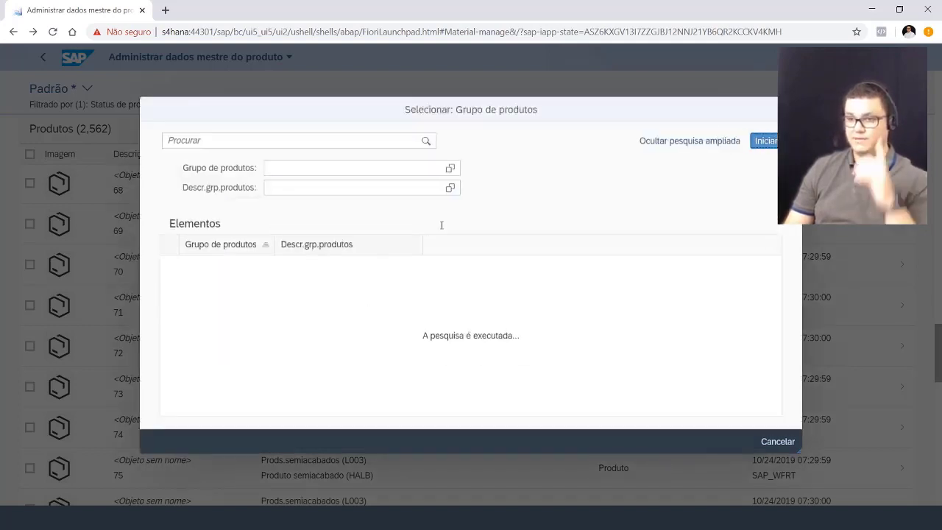
left_click(305, 265)
Describe the new product with a text about the channel's 1.000 subscribers and create its draft
left_click(283, 355)
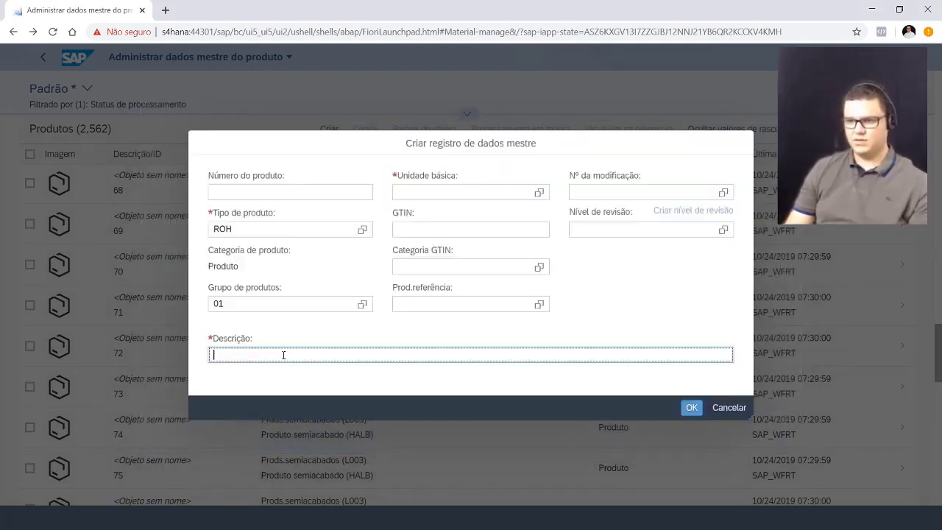
type("1.000 Inscritos no Canal do Dezan")
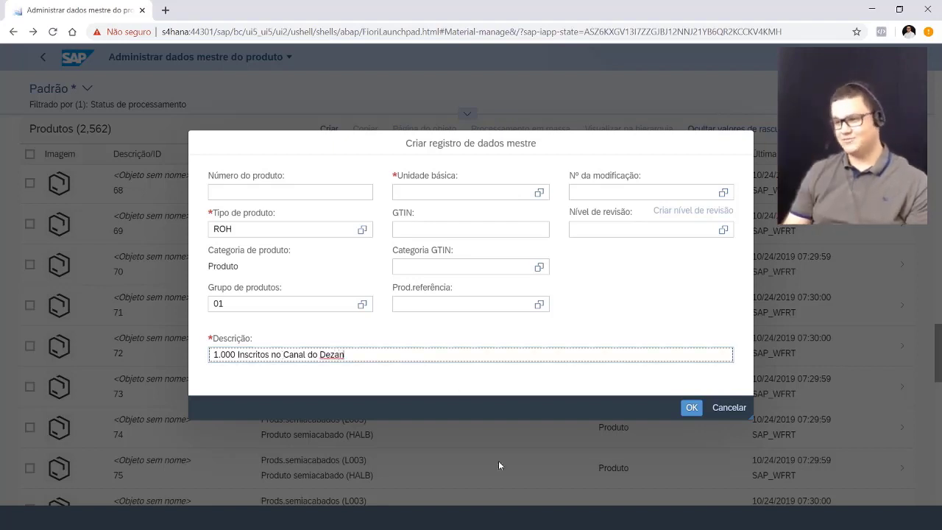
left_click(691, 408)
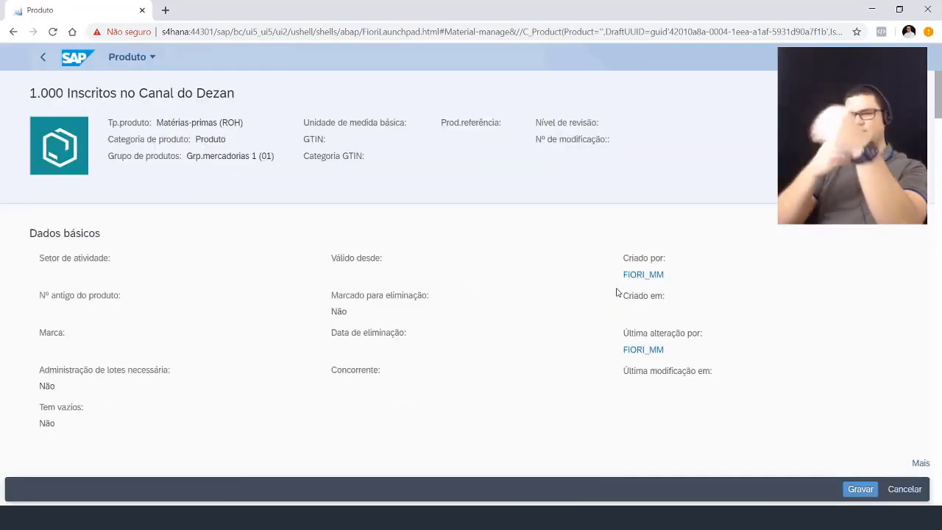
Set the new product's Setor de atividade to 00 in the basic data
left_click(286, 276)
type("00")
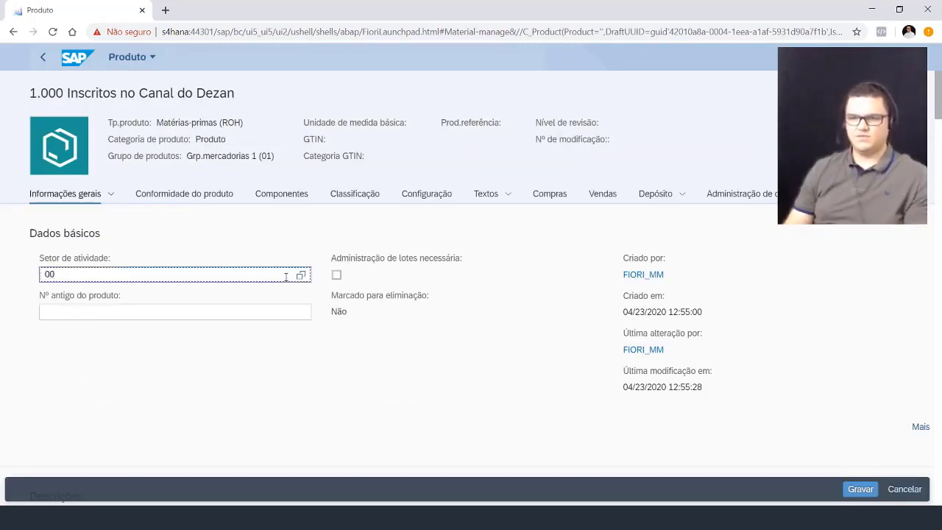
left_click(293, 351)
Look through the draft's Descrições and Compras sections, and open a new Centro record to examine its general data fields
scroll(389, 375, "down", 3)
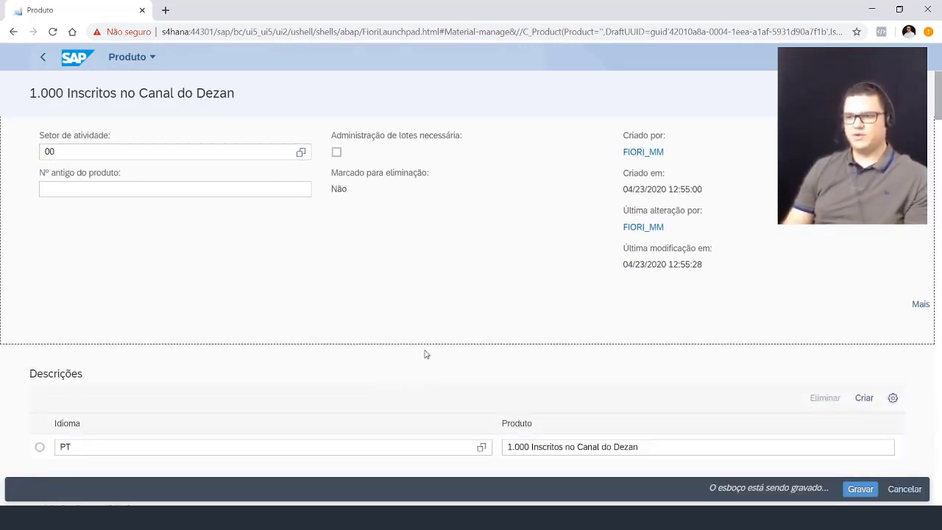
scroll(427, 353, "down", 3)
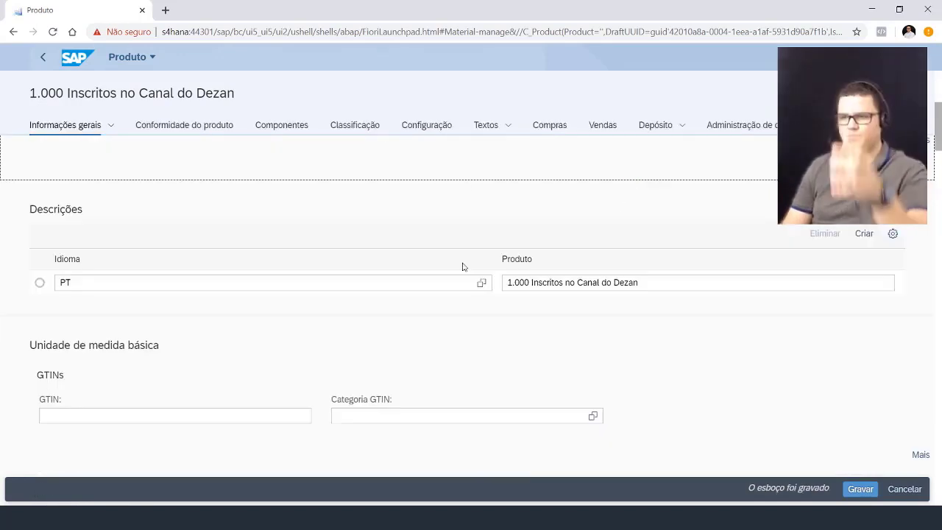
left_click(558, 127)
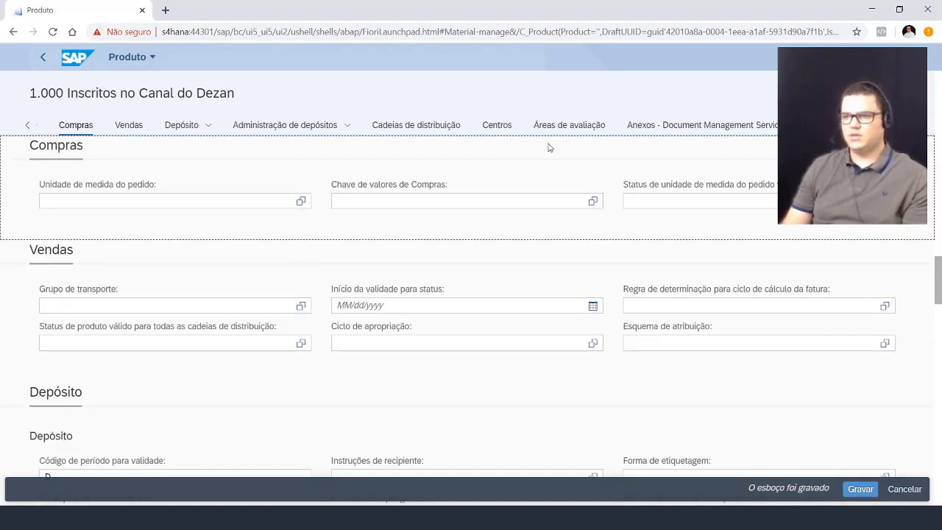
left_click(507, 131)
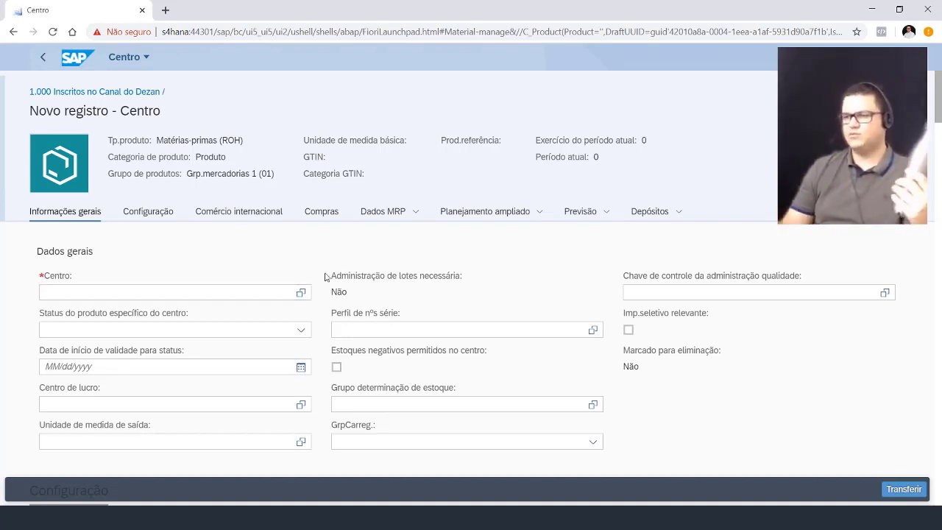
triple_click(431, 277)
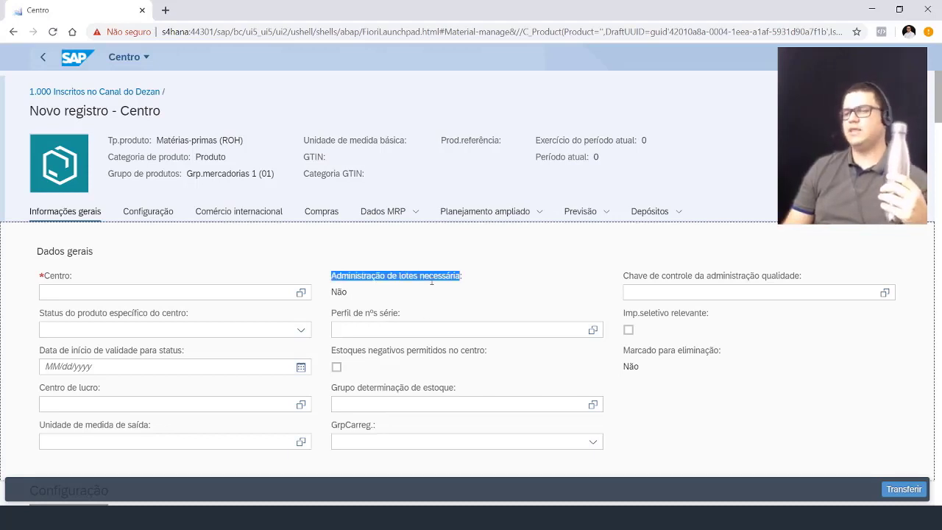
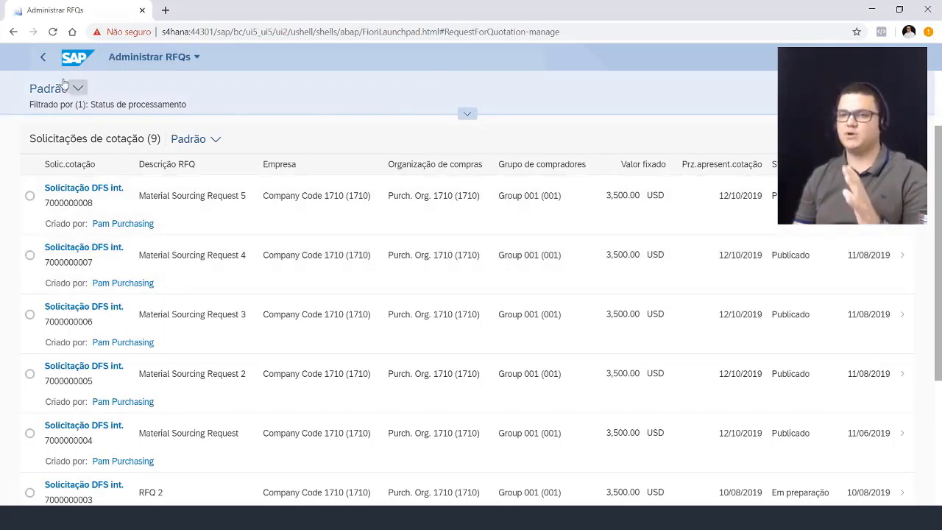
Leave the RFQ list, open Comparar cotações do fornecedor and load the quotations for the RFQ described as AS161018
left_click(44, 59)
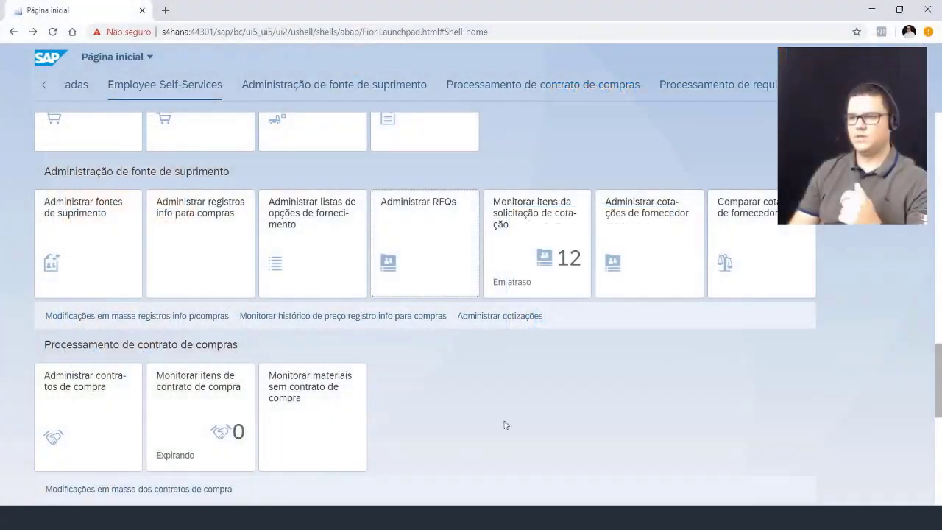
left_click(758, 243)
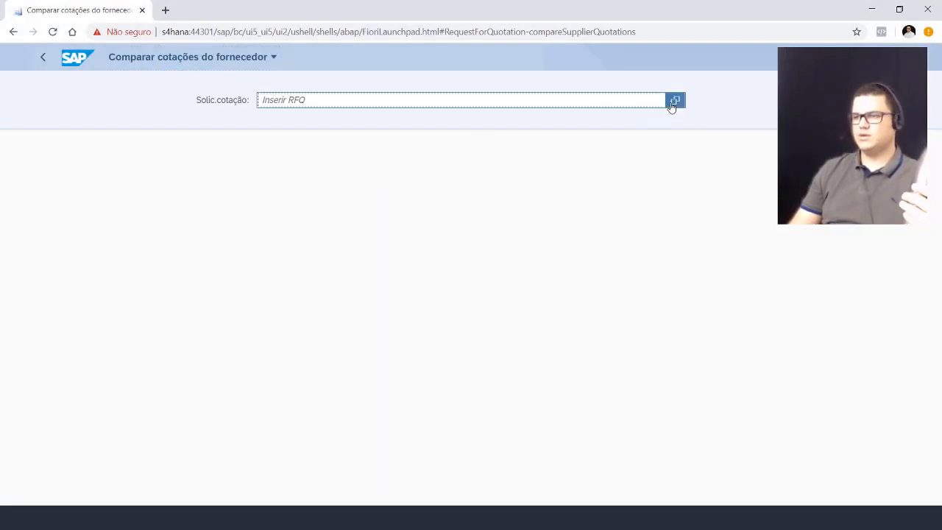
left_click(672, 102)
left_click(640, 156)
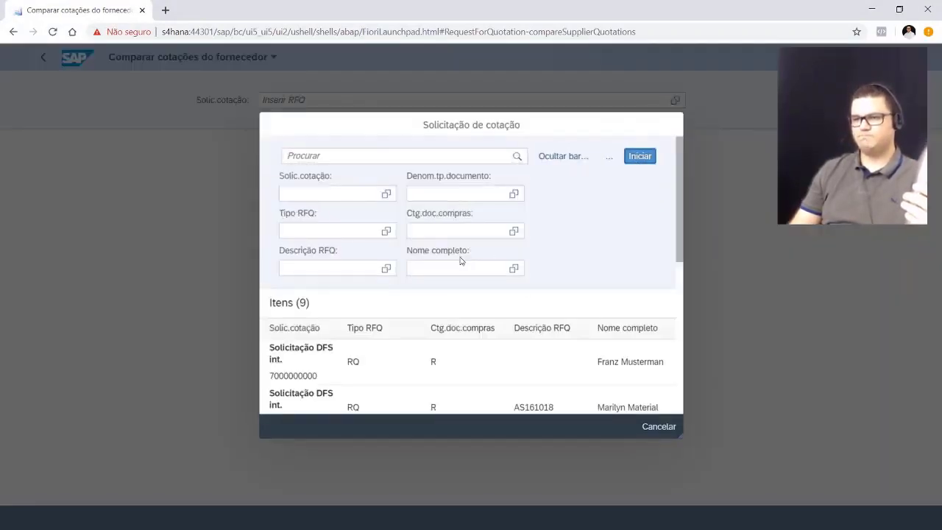
scroll(331, 362, "down", 1)
left_click(335, 343)
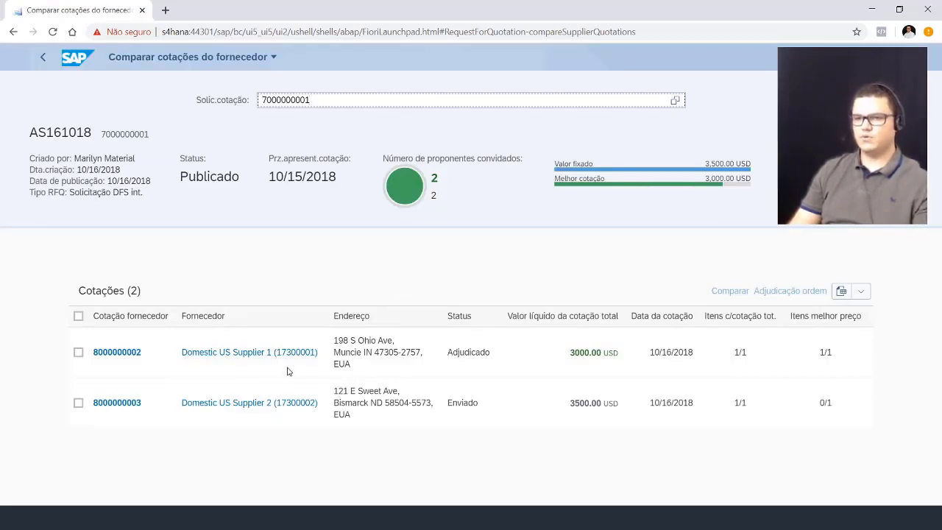
Compare the two quotations' net values and check the status of Domestic US Supplier 1's quotation, trying to select it for comparison
left_click_drag(575, 352, 605, 355)
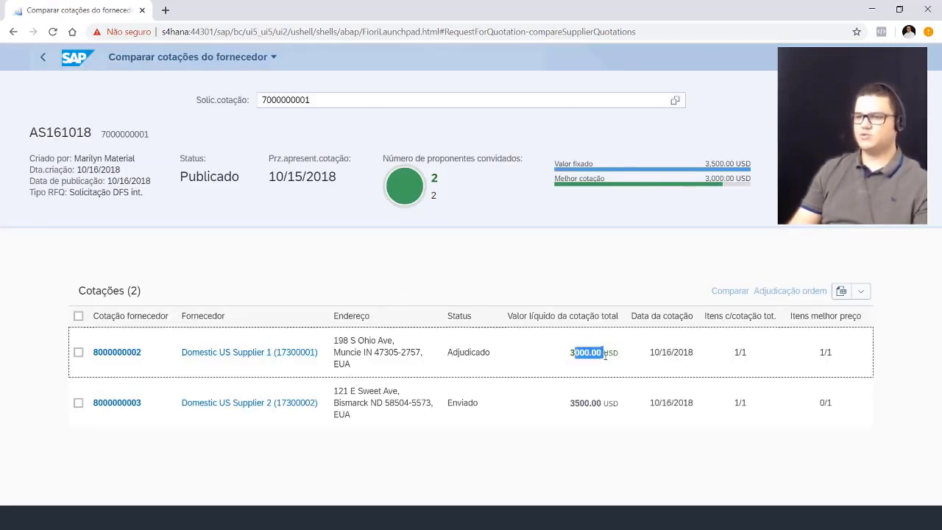
double_click(593, 403)
left_click(480, 366)
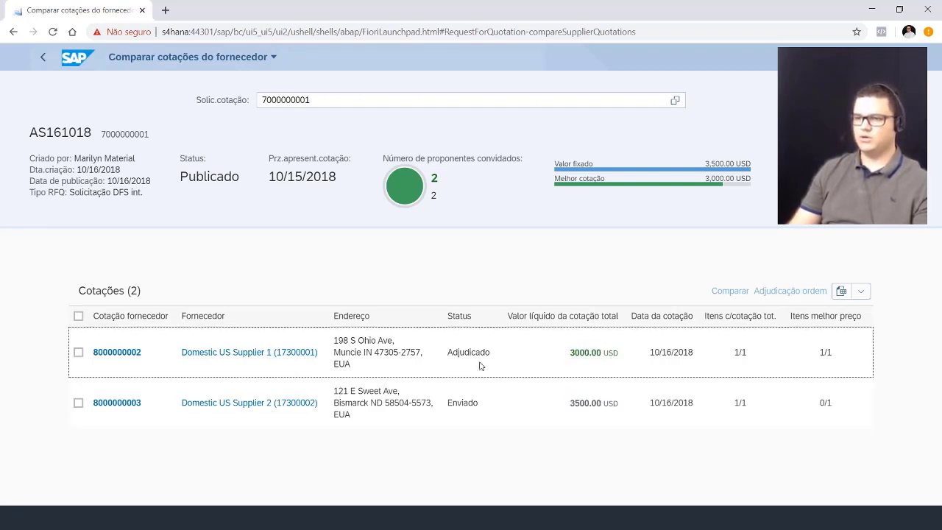
double_click(462, 354)
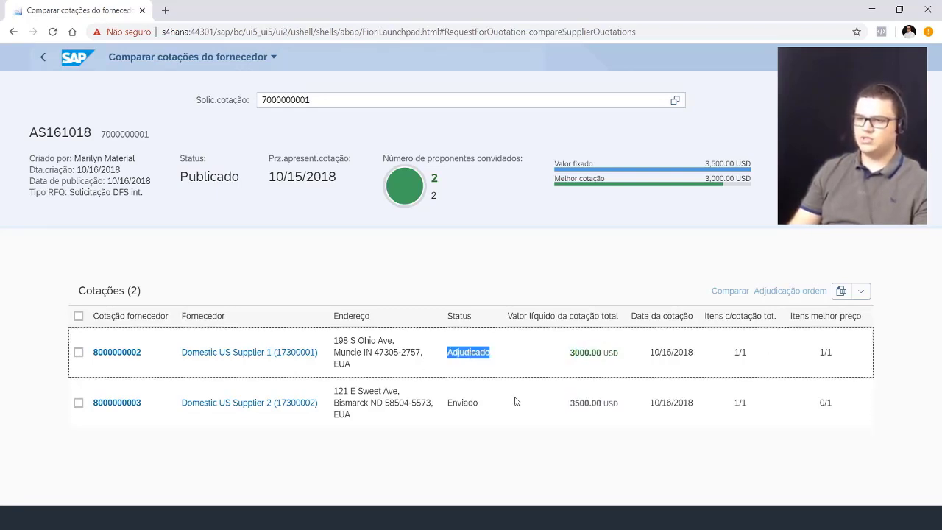
left_click(499, 374)
left_click(78, 352)
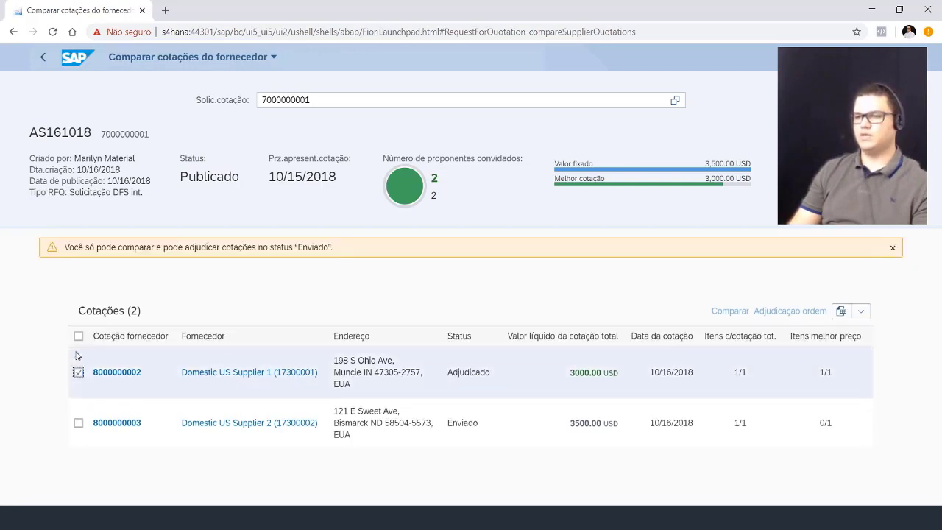
left_click(80, 372)
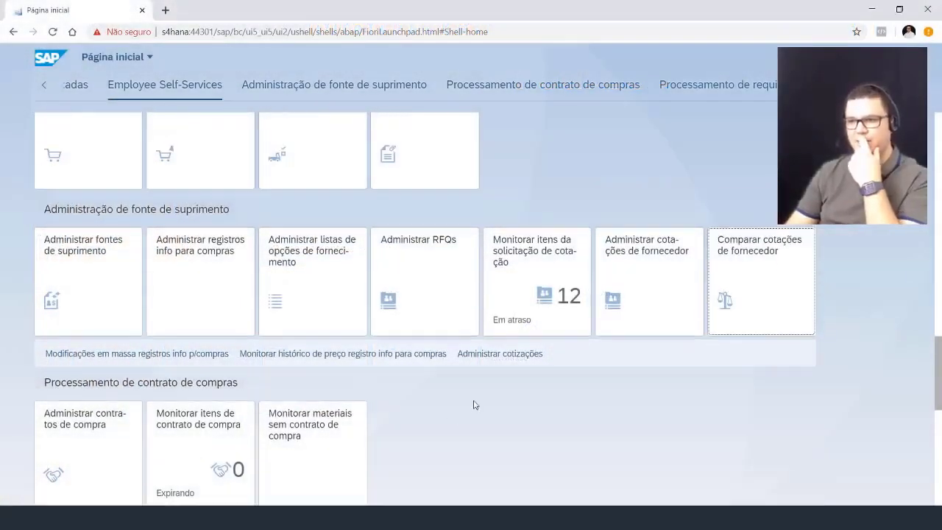
Open Modificações em massa para pedidos from the home page and select the first two purchase orders
scroll(474, 405, "up", 15)
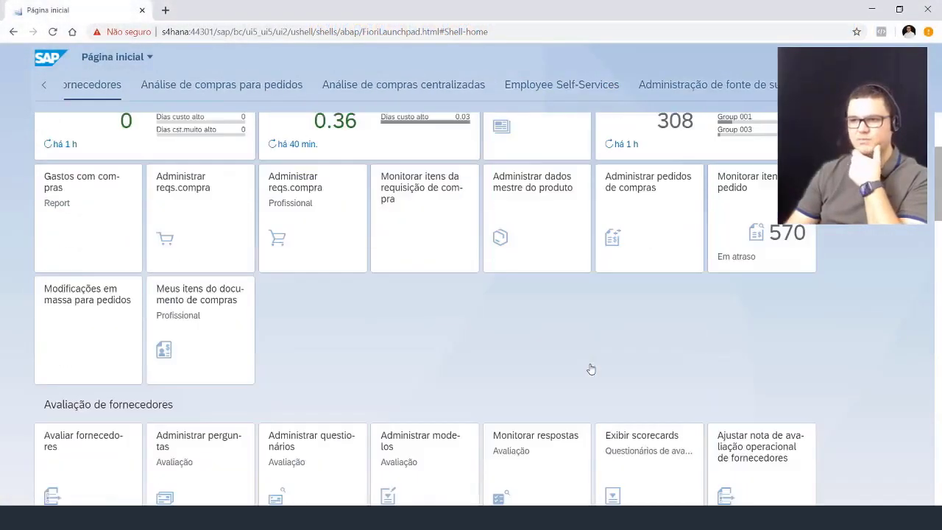
left_click(105, 371)
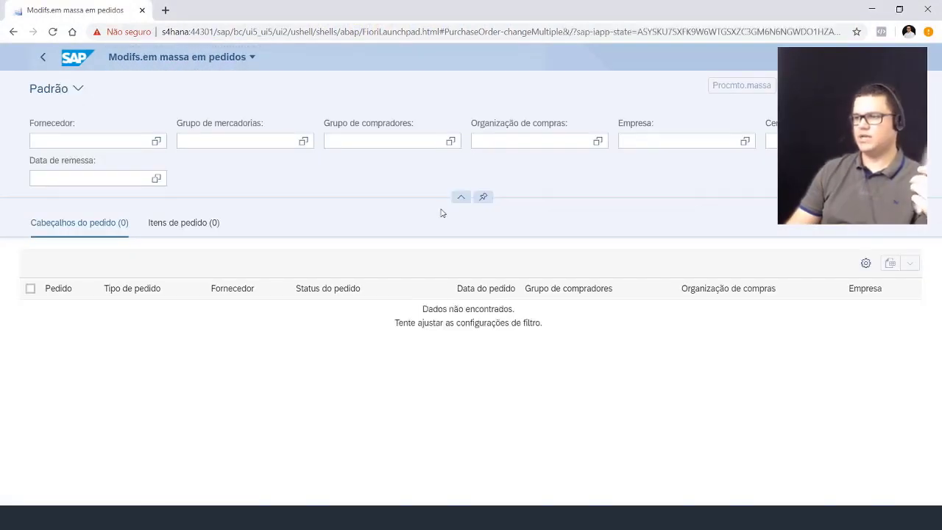
left_click(30, 310)
left_click(31, 329)
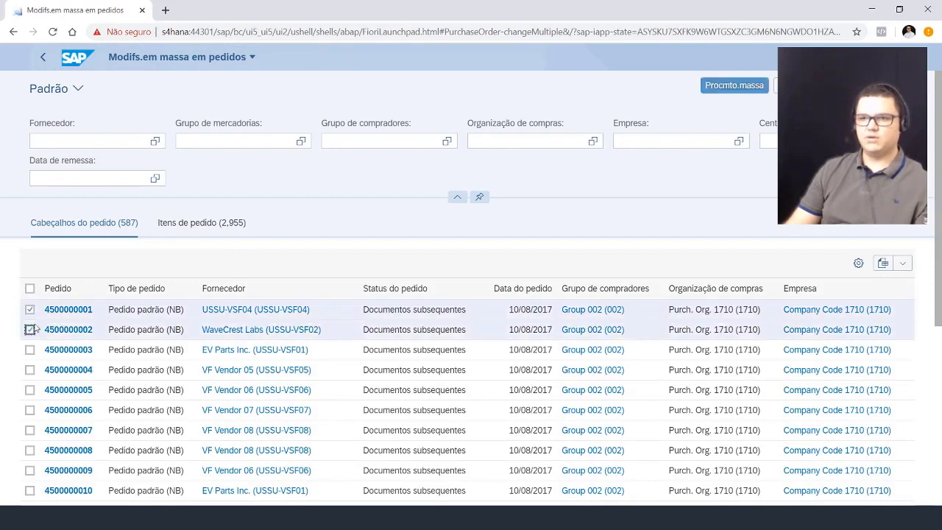
Examine the header fields offered for mass processing of the selected orders, cancel without changes and return to the home page
left_click(721, 94)
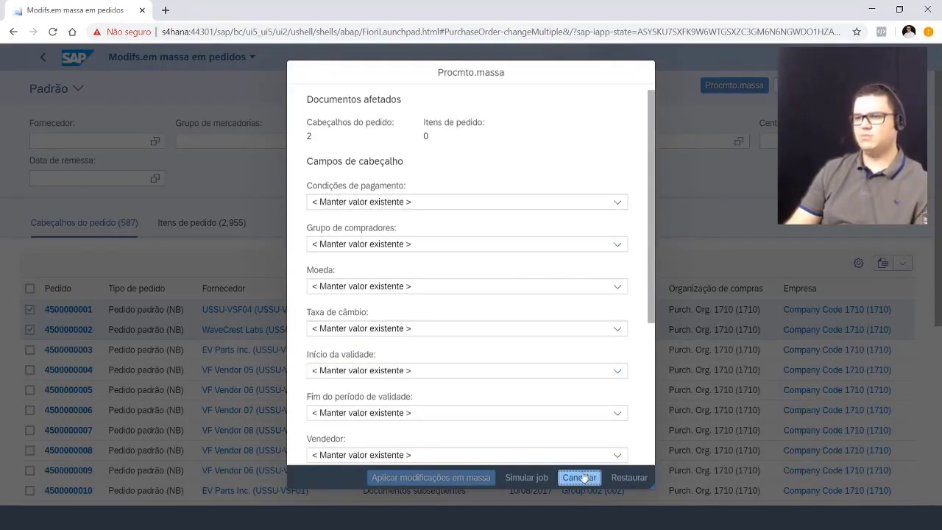
left_click(579, 478)
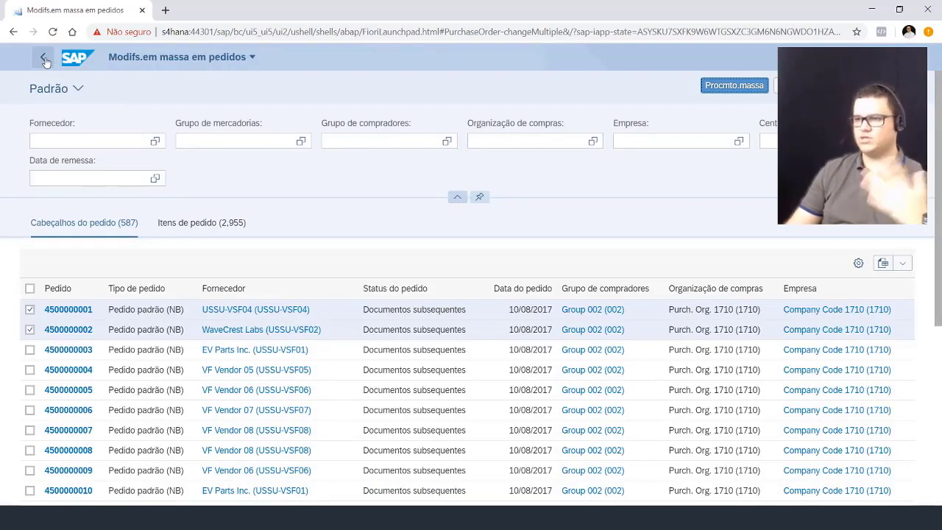
left_click(44, 59)
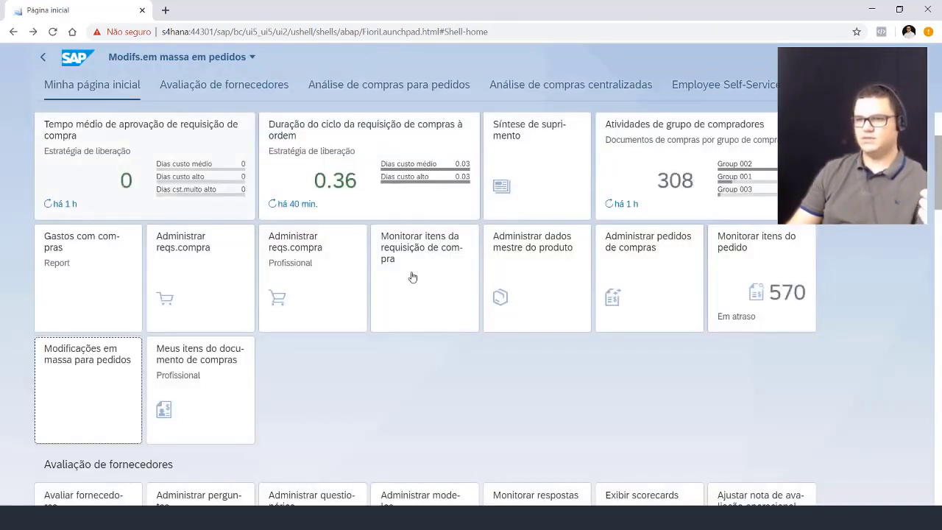
left_click(422, 519)
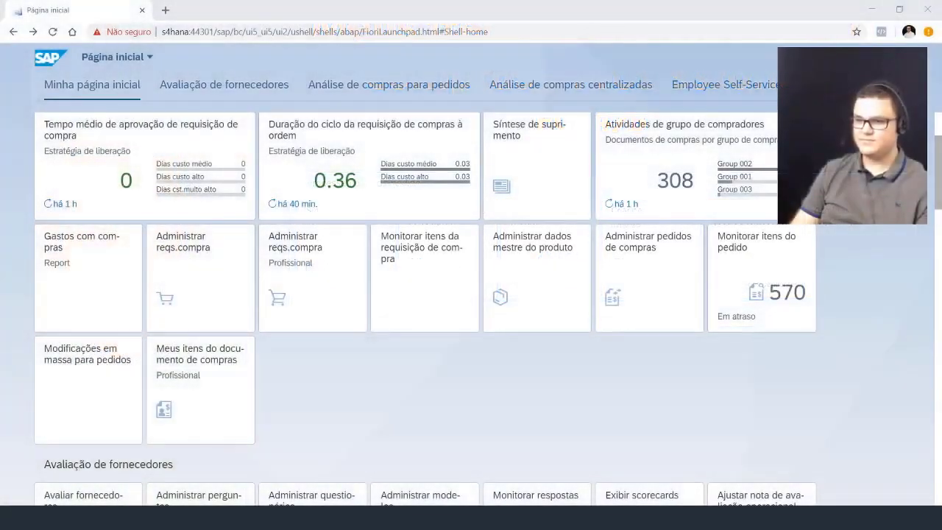
left_click(401, 429)
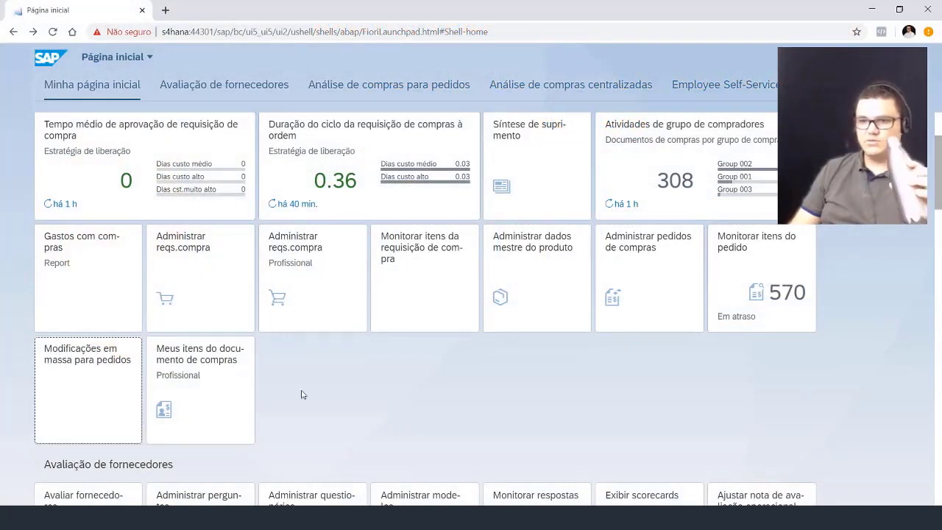
Open Meus itens do documento de compras and examine the requisition and order item counts for Domestic US Supplier 1
left_click(213, 381)
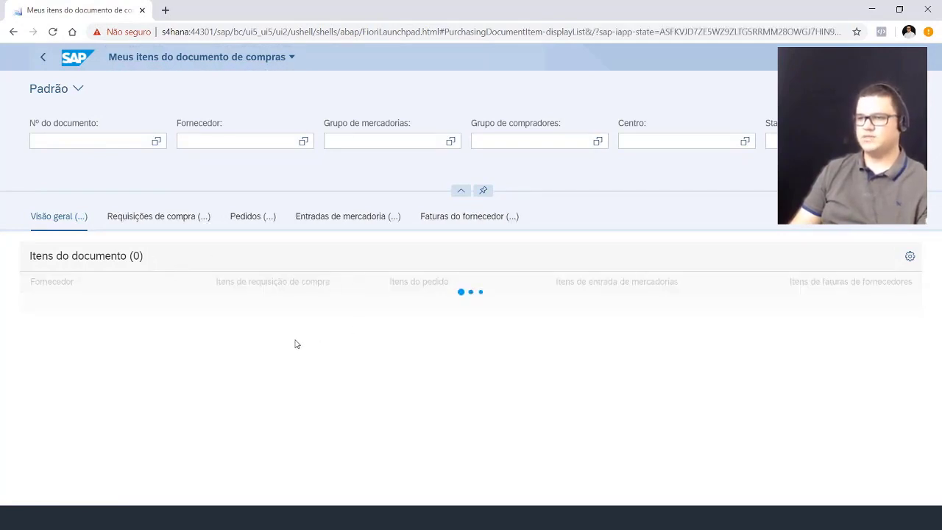
scroll(309, 342, "down", 2)
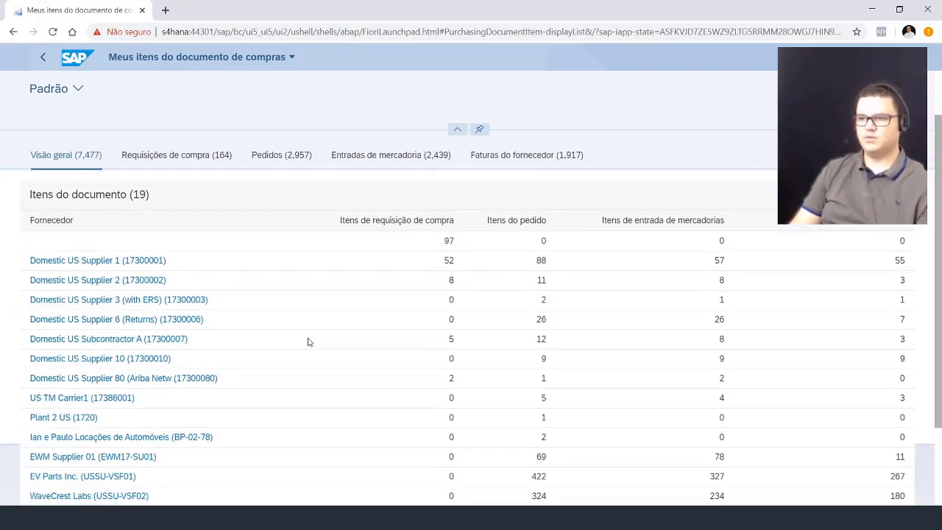
double_click(446, 260)
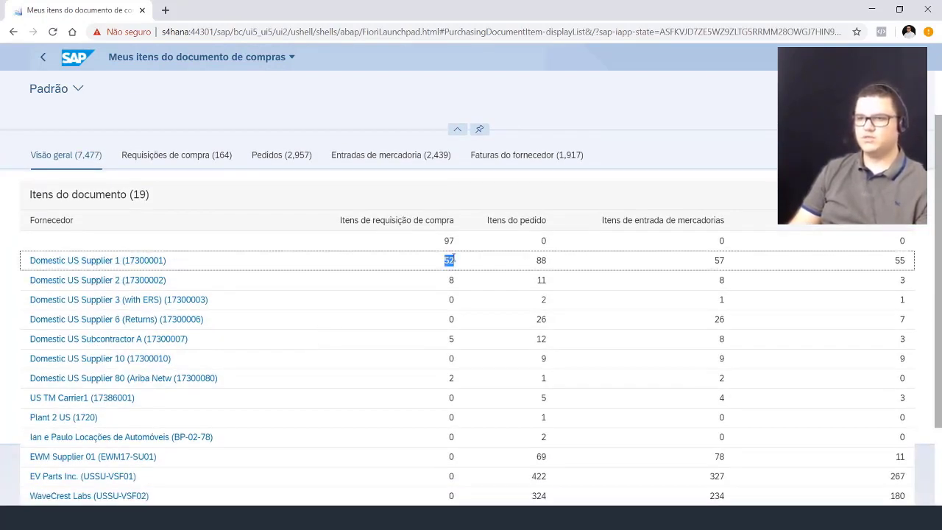
double_click(540, 260)
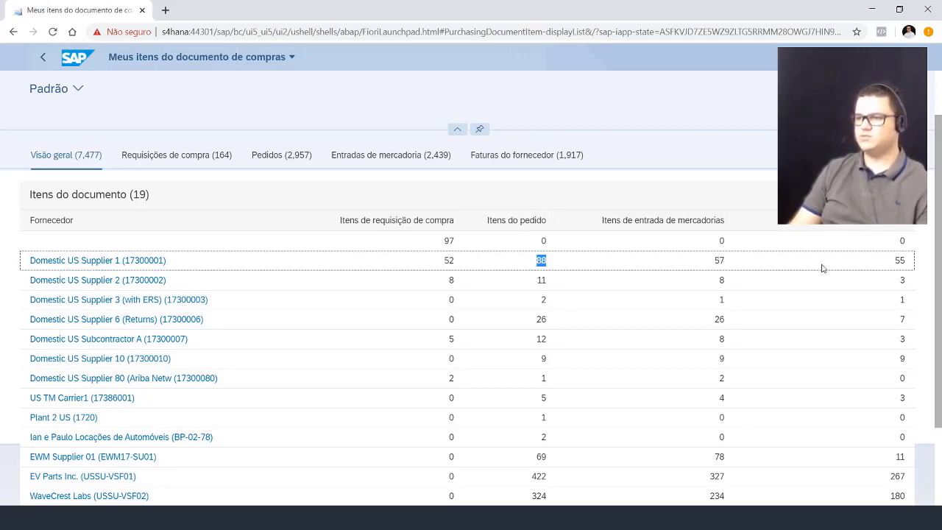
Examine the supplier invoice item count for Domestic US Supplier 1 and the item counts of the remaining suppliers
double_click(899, 260)
scroll(422, 348, "up", 3)
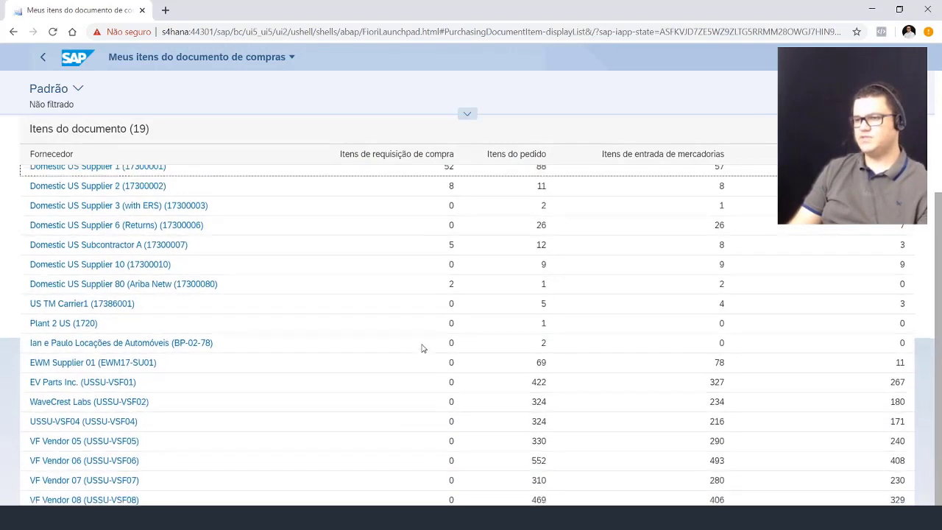
left_click(575, 368)
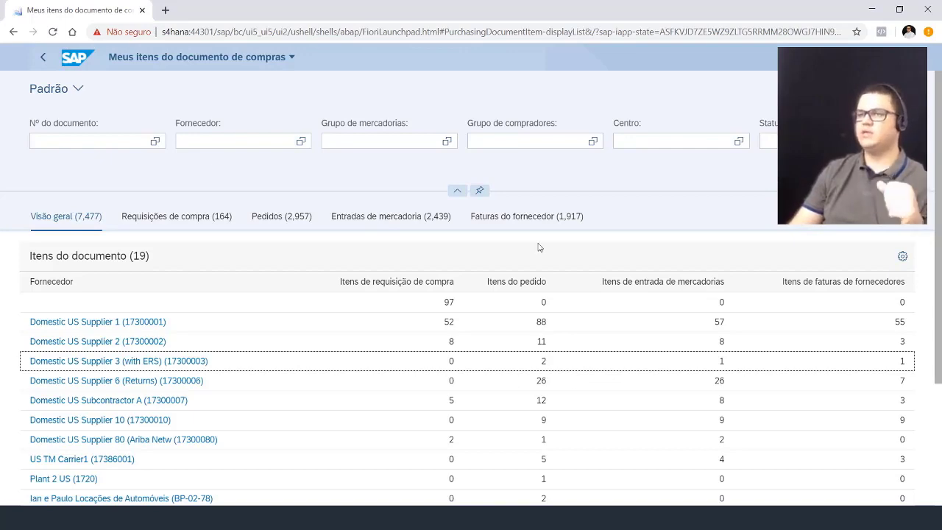
Open the Faturas do fornecedor item list and review its invoiced quantities, values and statuses
left_click(540, 219)
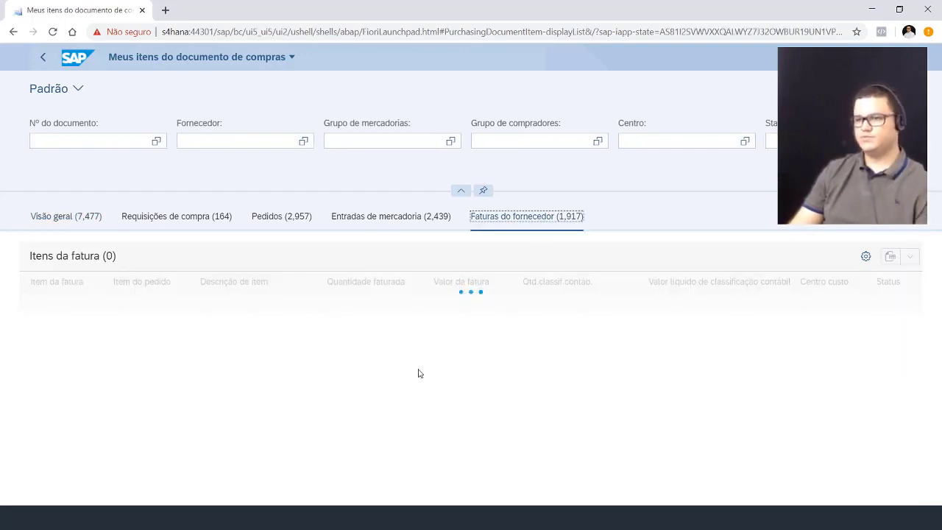
scroll(419, 374, "down", 5)
scroll(420, 373, "up", 5)
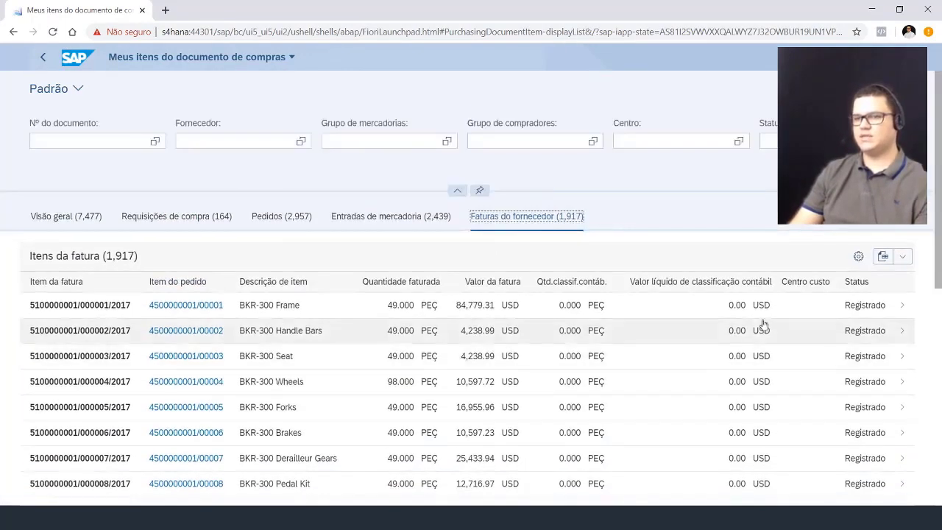
scroll(426, 335, "down", 3)
scroll(427, 335, "down", 3)
scroll(427, 332, "up", 6)
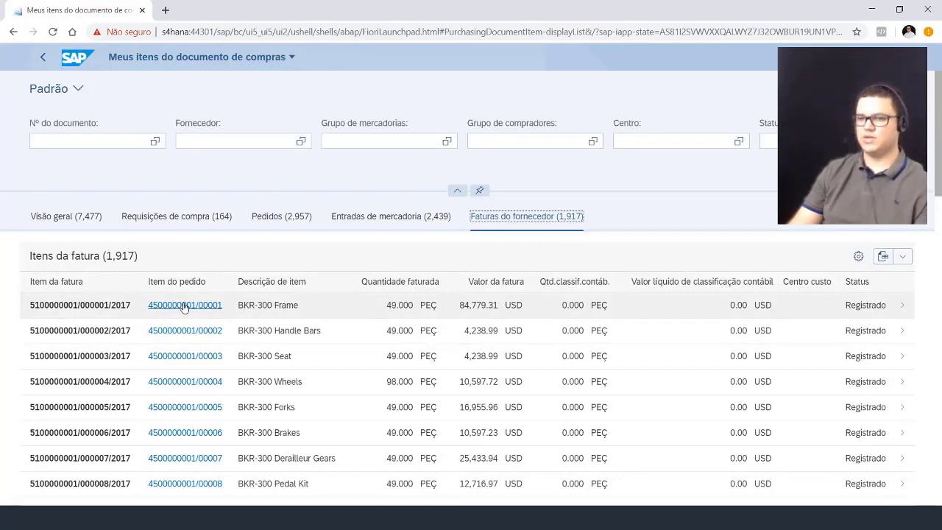
Check the related links for the BKR-300 Frame order item and try to open the details of its invoice item
left_click(184, 306)
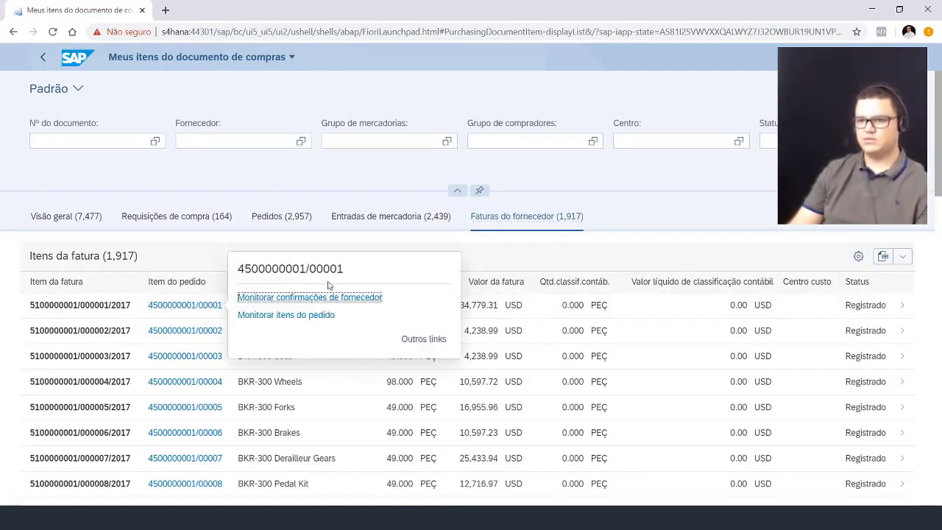
left_click(869, 312)
left_click(880, 310)
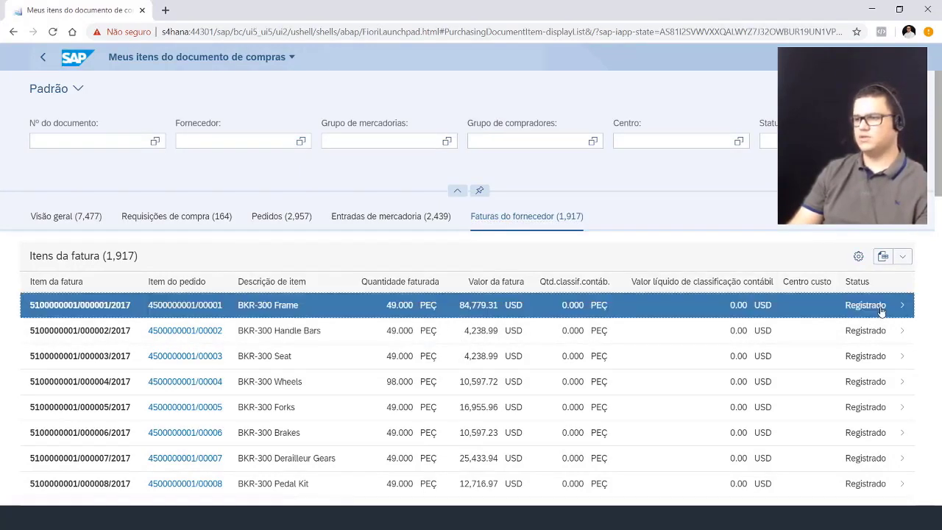
left_click(567, 302)
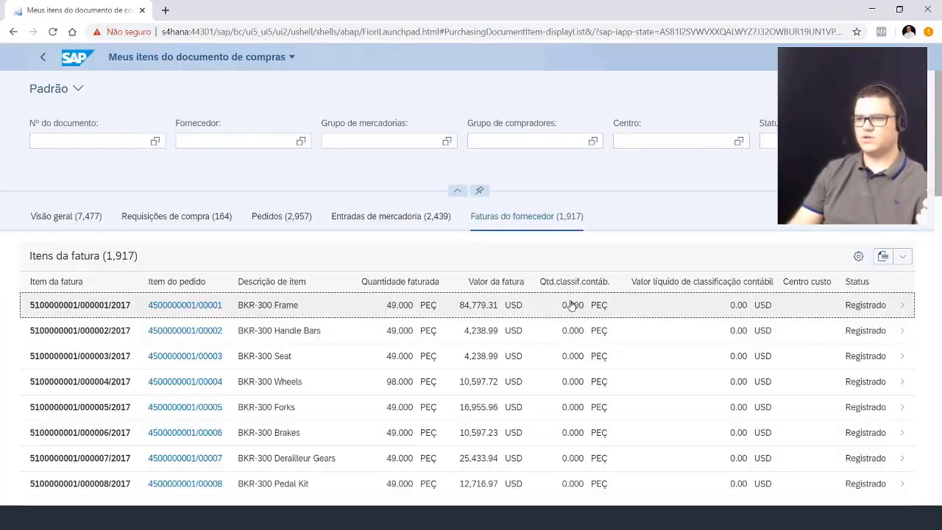
Return to the home page and open Administrar contratos de compra from the Processamento de contrato de compras group
left_click(77, 58)
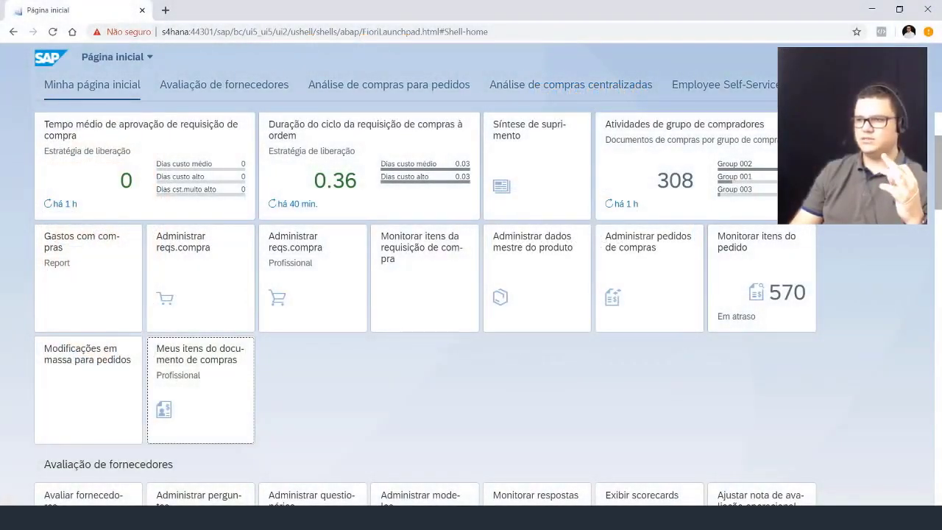
left_click(896, 85)
left_click(805, 228)
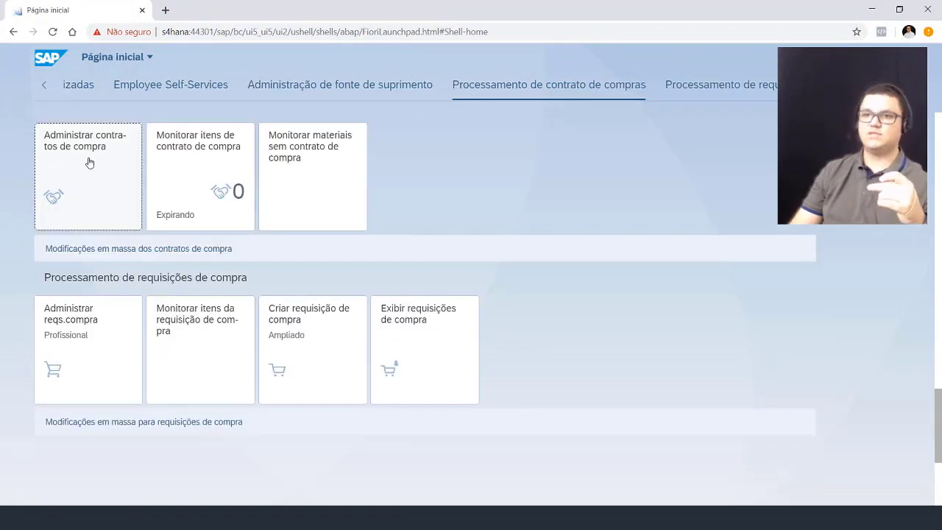
left_click(89, 161)
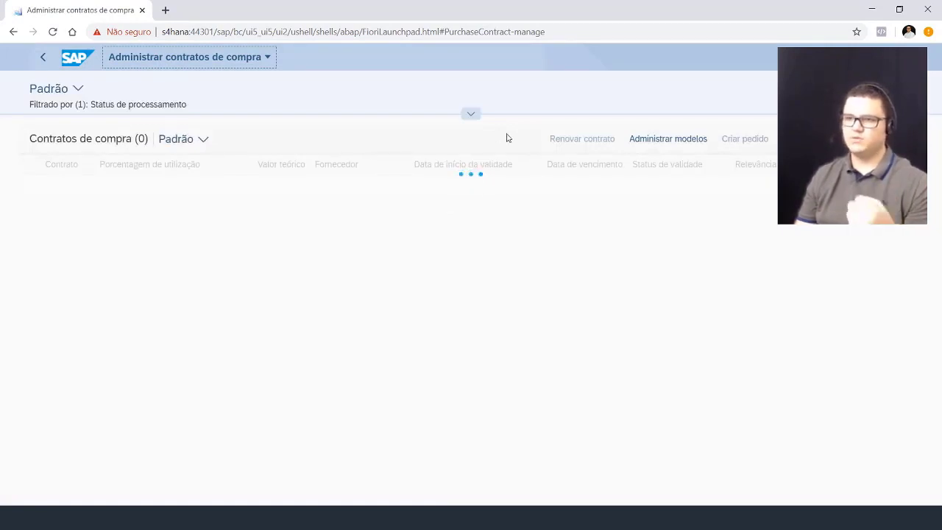
Examine the available contract filters and the purchase contract list with utilization, validity and authorization status, then return to the home page
left_click(471, 114)
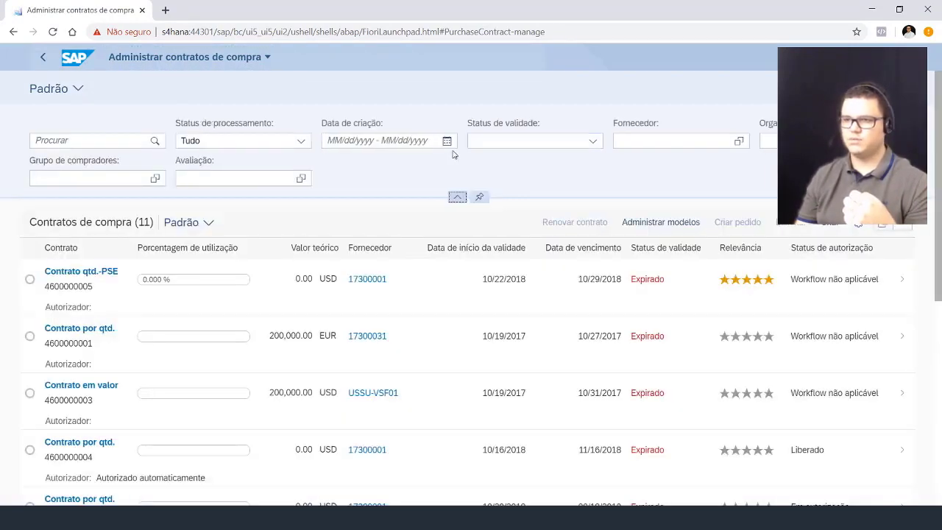
left_click(459, 195)
scroll(311, 309, "down", 4)
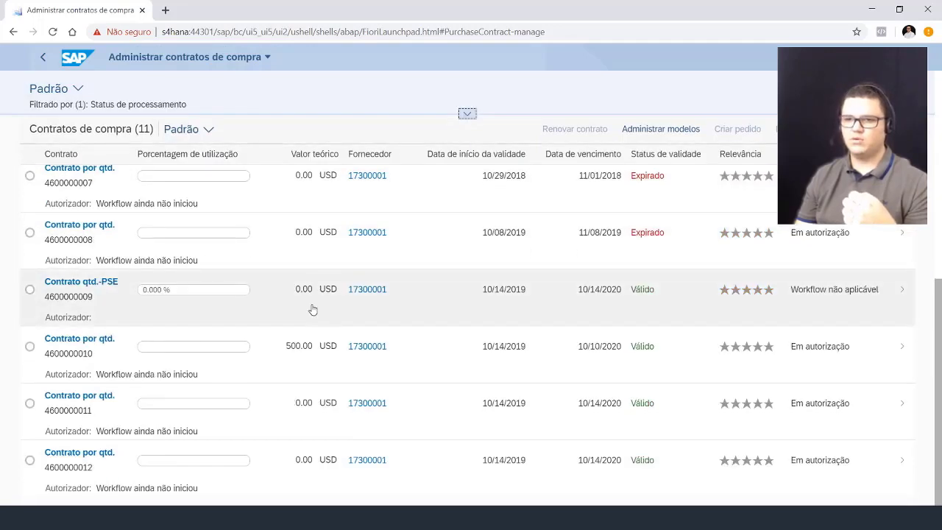
scroll(316, 316, "up", 5)
scroll(343, 344, "up", 2)
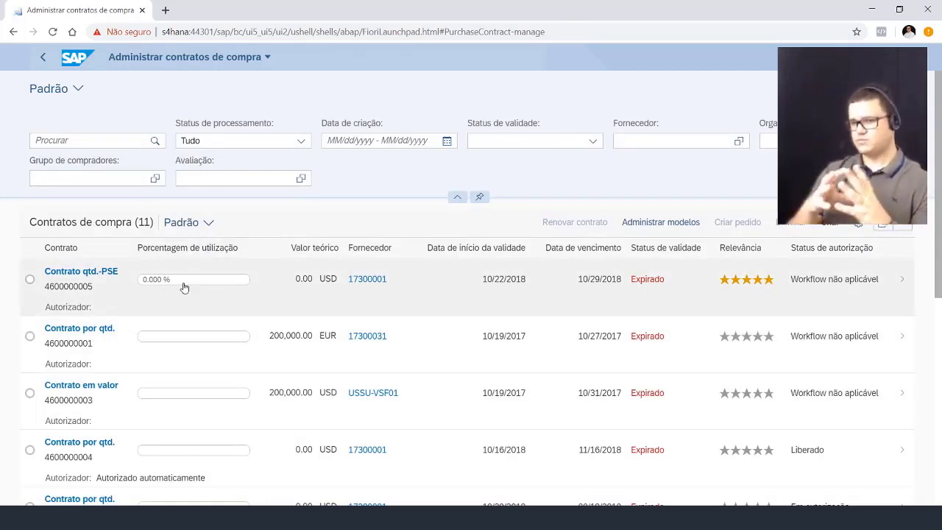
scroll(552, 336, "down", 5)
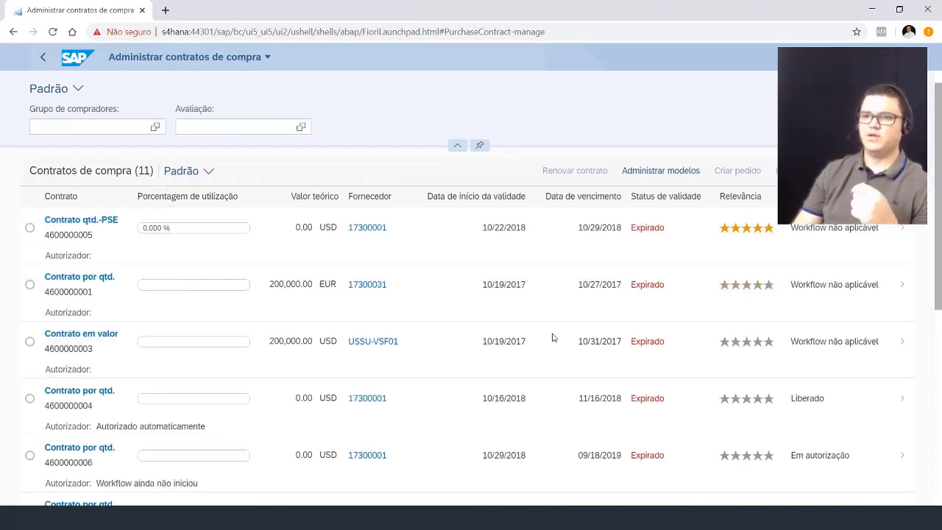
scroll(522, 332, "up", 5)
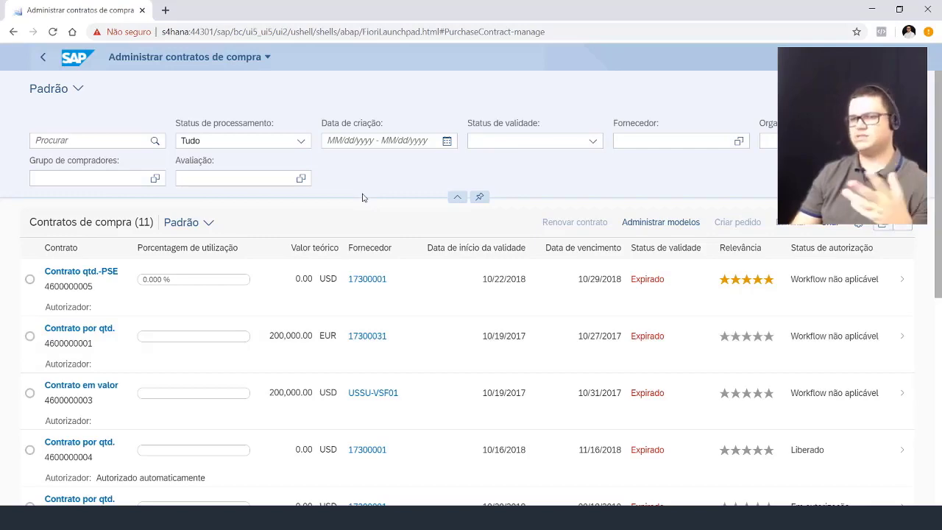
left_click(73, 59)
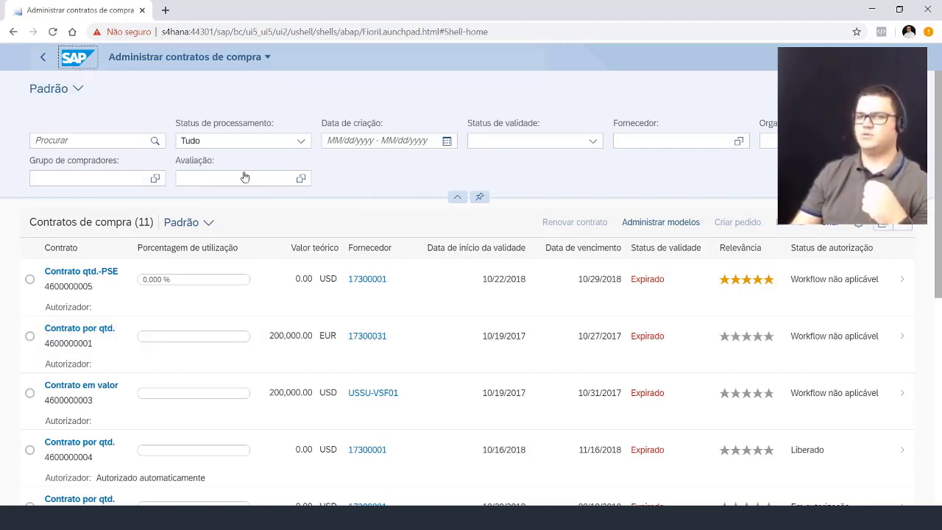